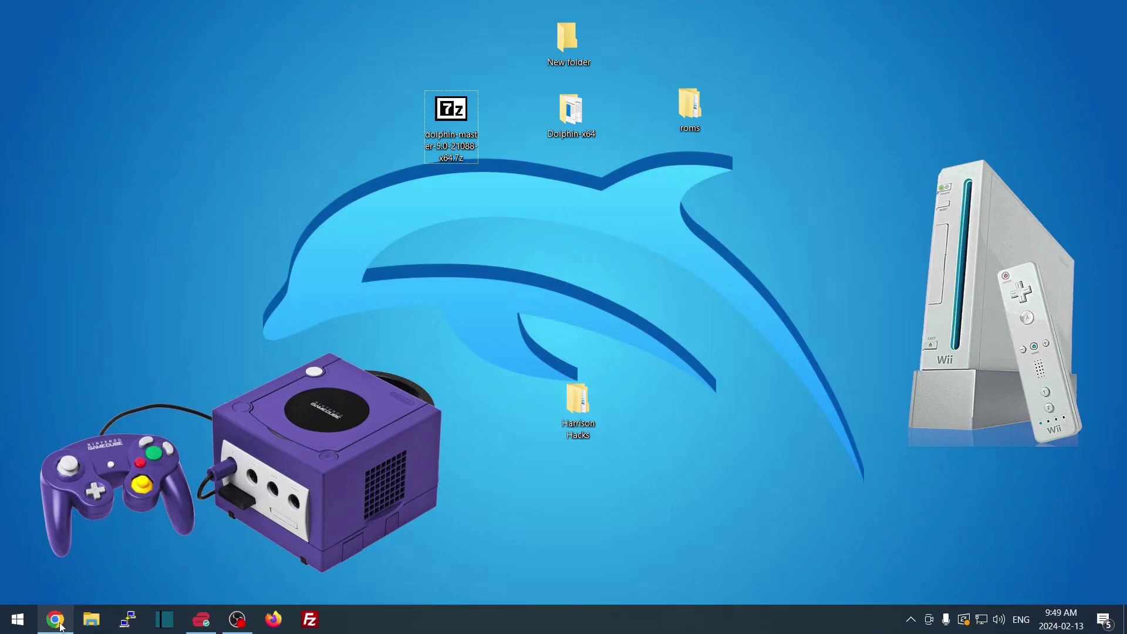
# Switch to Chrome, download the Windows x64 build of Dolphin beta 5.0-21088, and bring up the 7-Zip options for the archive on the desktop
pyautogui.click(58, 623)
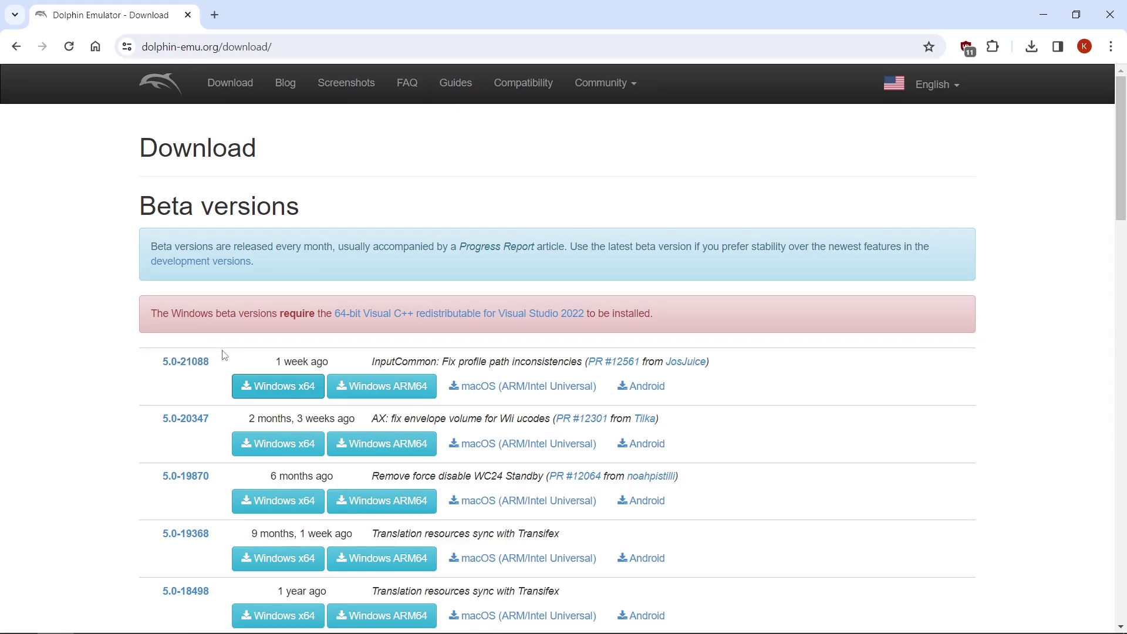
pyautogui.click(286, 391)
pyautogui.click(1043, 15)
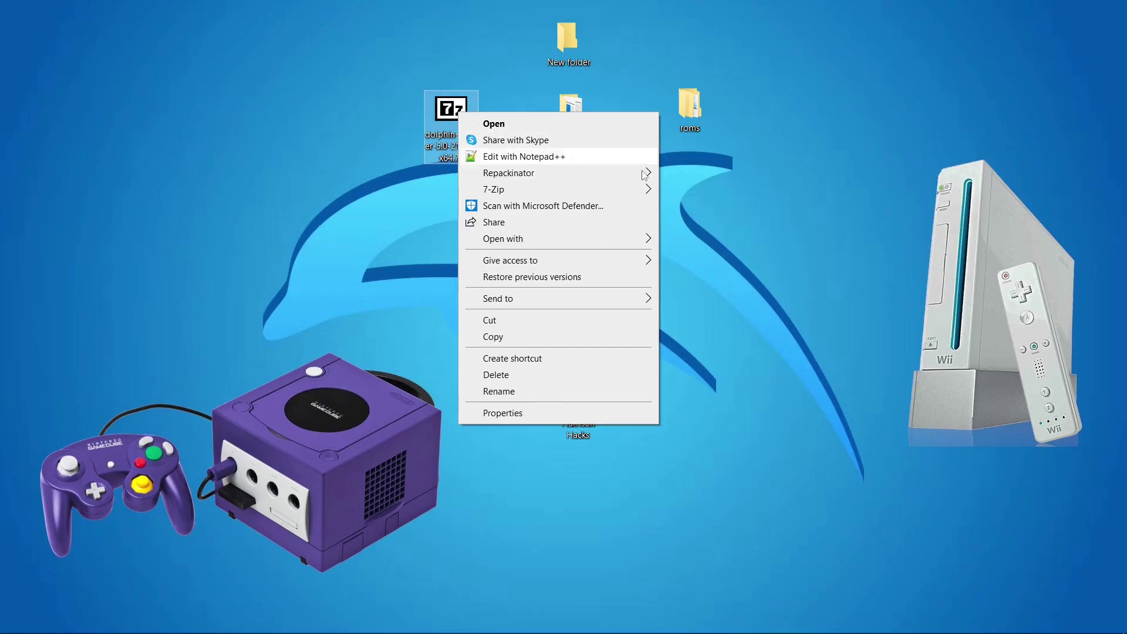
pyautogui.moveTo(626, 191)
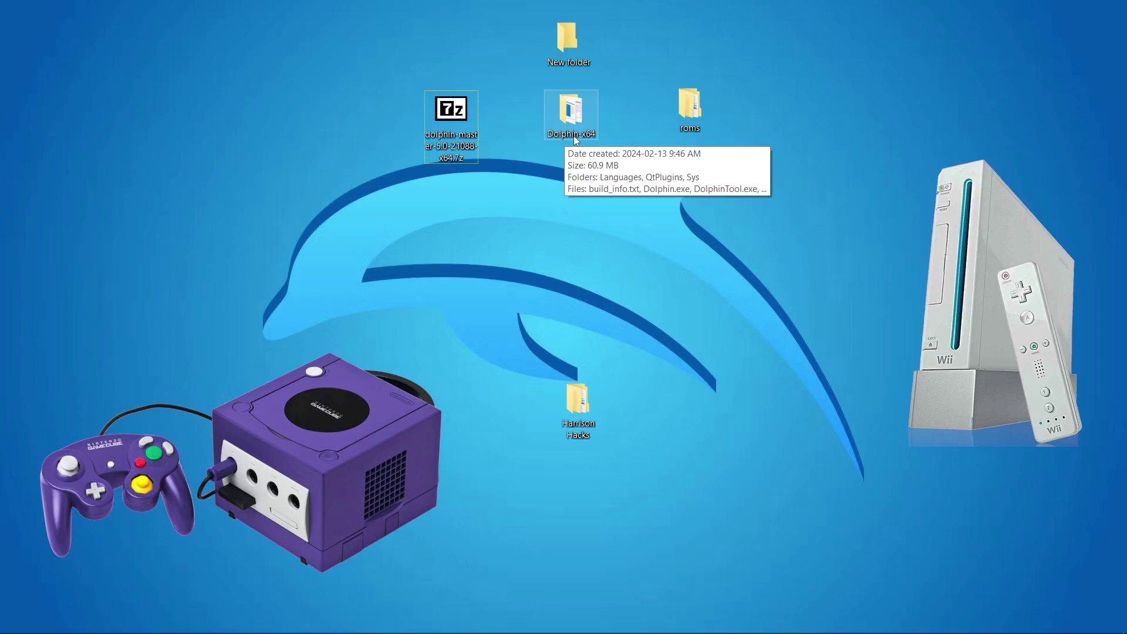
# Rename the extracted Dolphin-x64 folder on the desktop to Dolphin
pyautogui.click(575, 138)
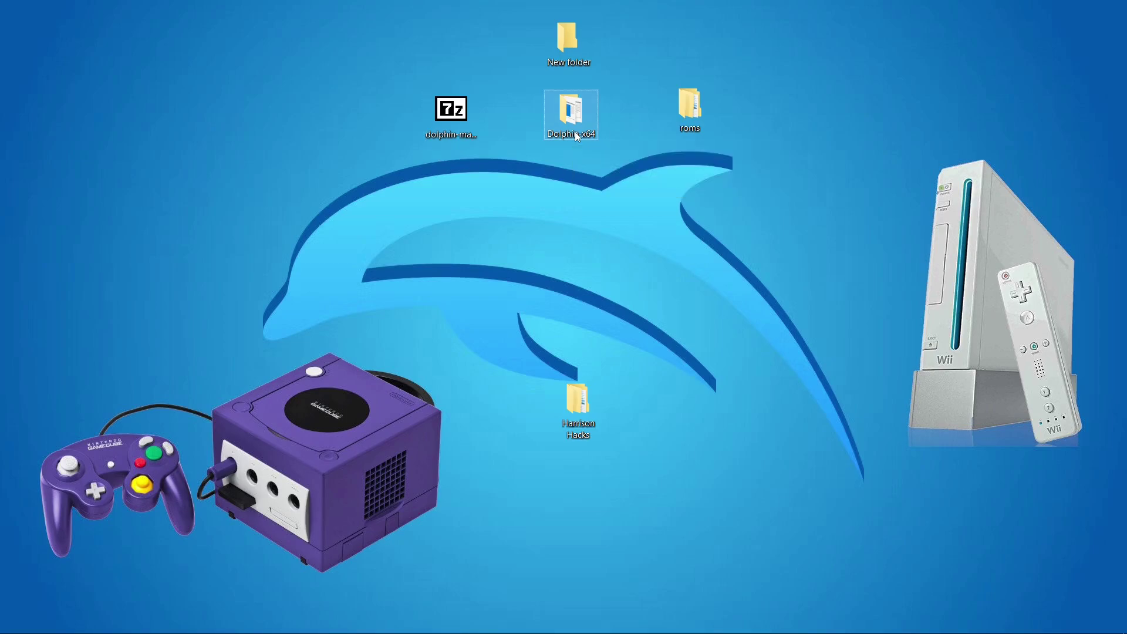
pyautogui.rightClick(575, 133)
pyautogui.click(657, 466)
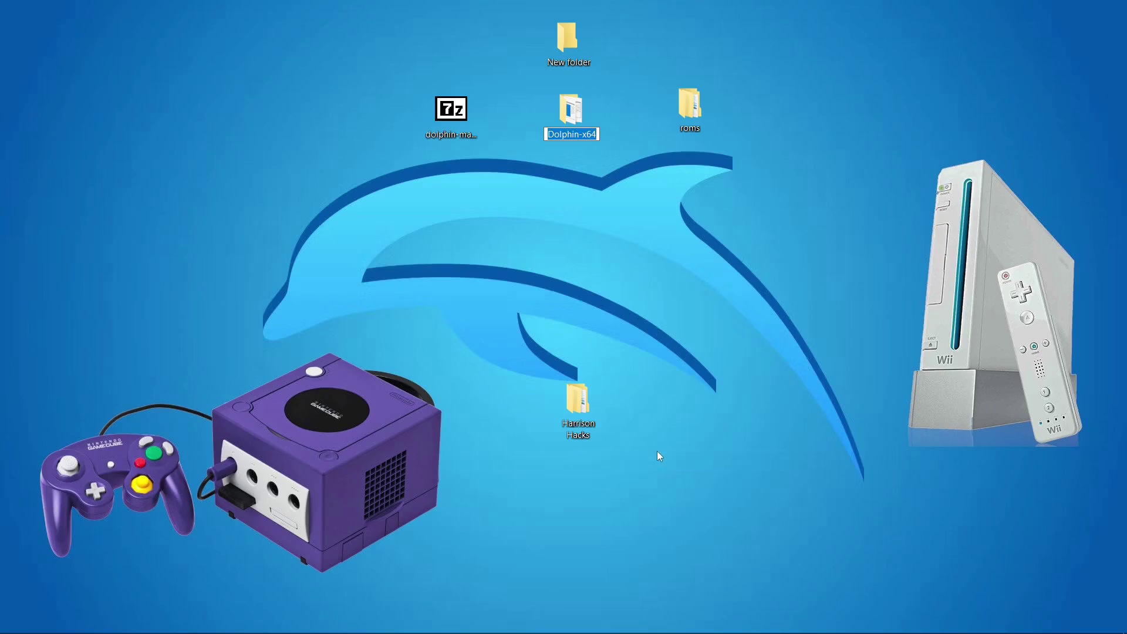
pyautogui.press('End')
pyautogui.press('BackSpace')
pyautogui.press('BackSpace')
pyautogui.press('BackSpace')
pyautogui.press('BackSpace')
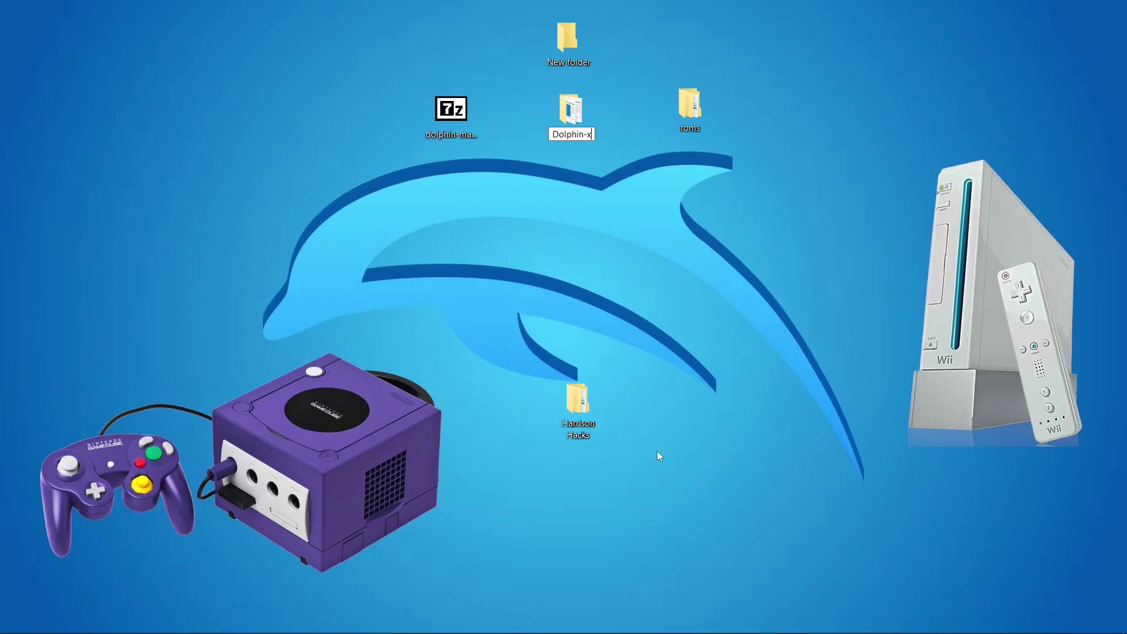
pyautogui.press('Return')
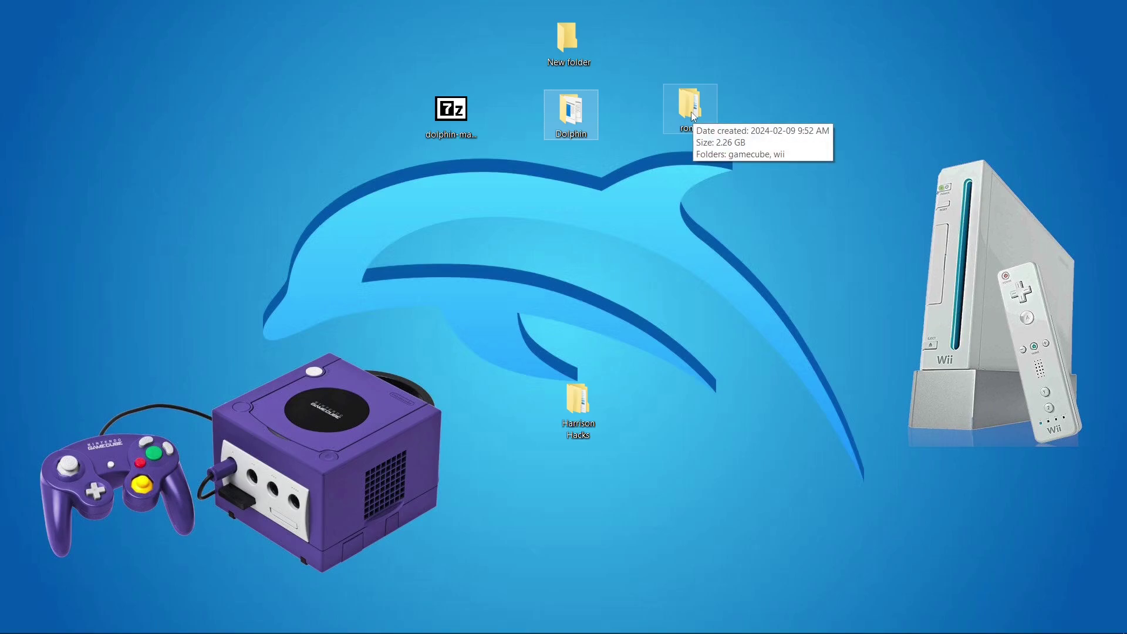
# Examine the contents of the gamecube and wii subfolders in the desktop roms folder, and close the folder window
pyautogui.doubleClick(690, 112)
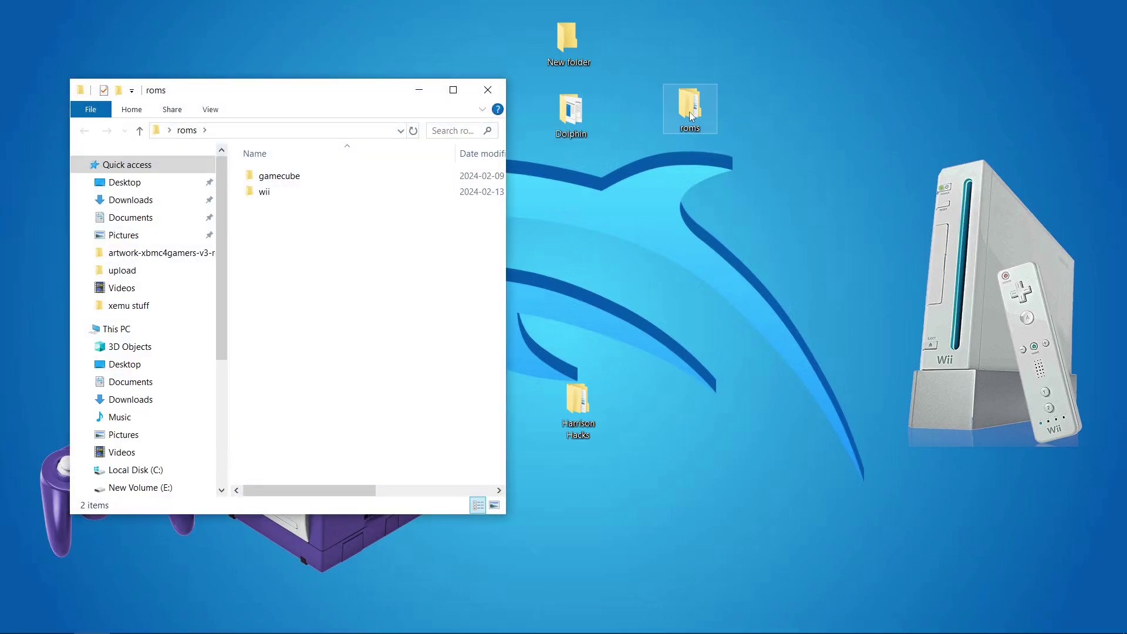
pyautogui.click(308, 185)
pyautogui.doubleClick(308, 184)
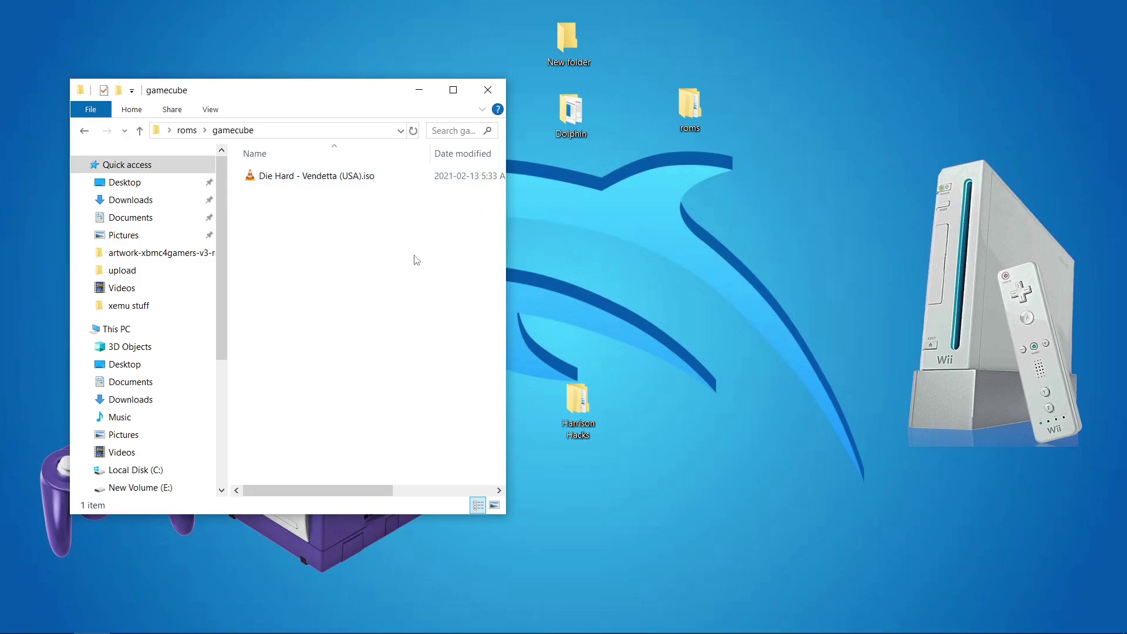
pyautogui.click(139, 131)
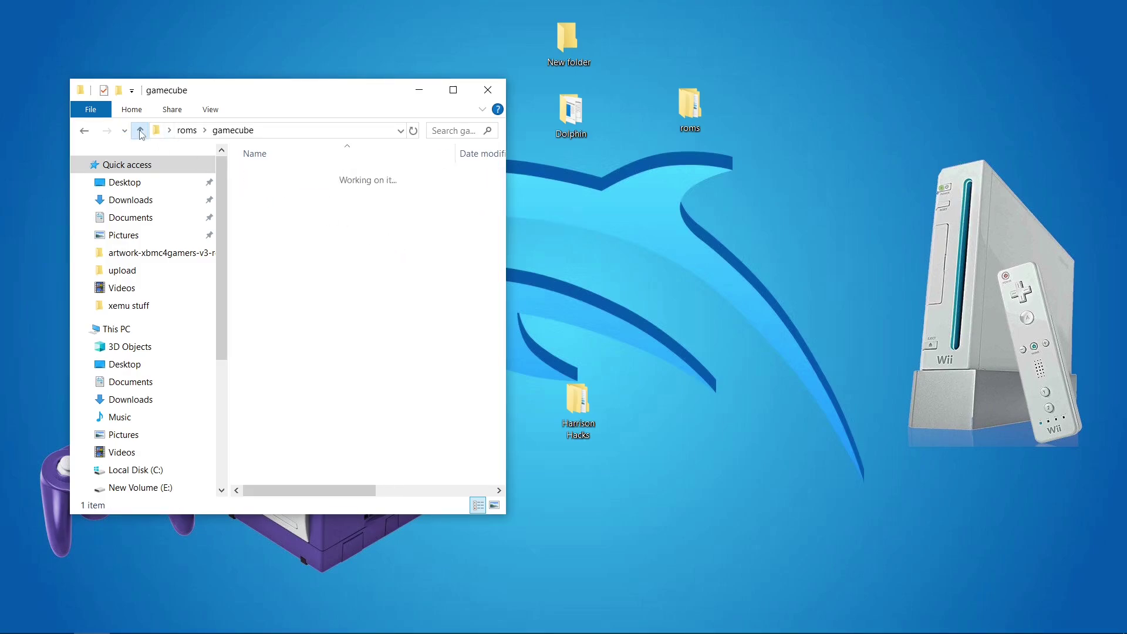
pyautogui.doubleClick(264, 192)
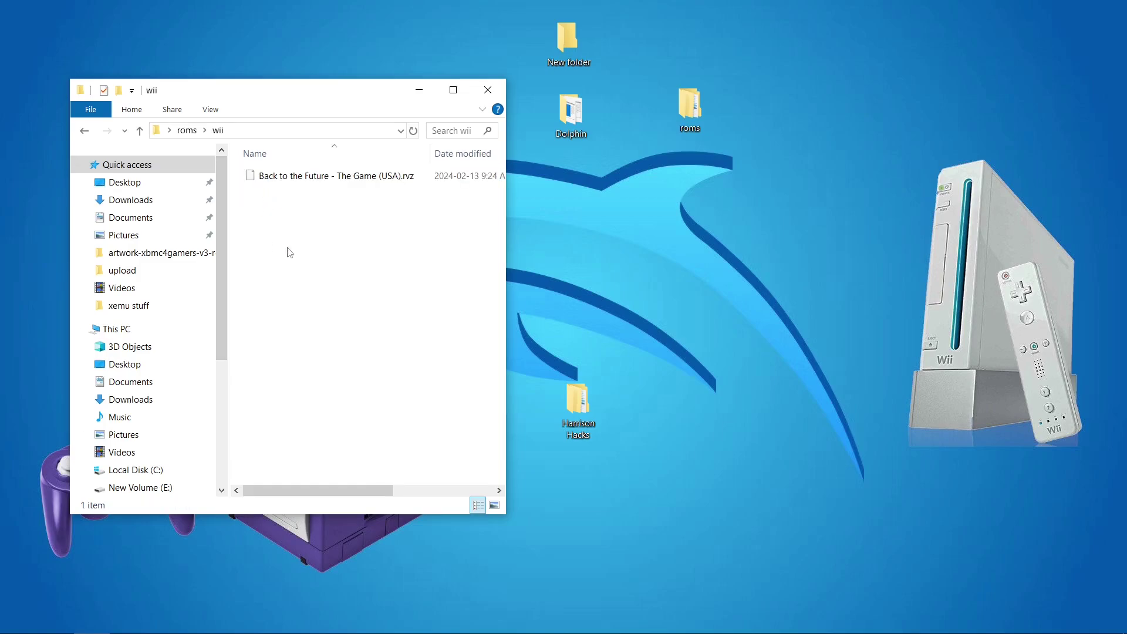
pyautogui.click(487, 90)
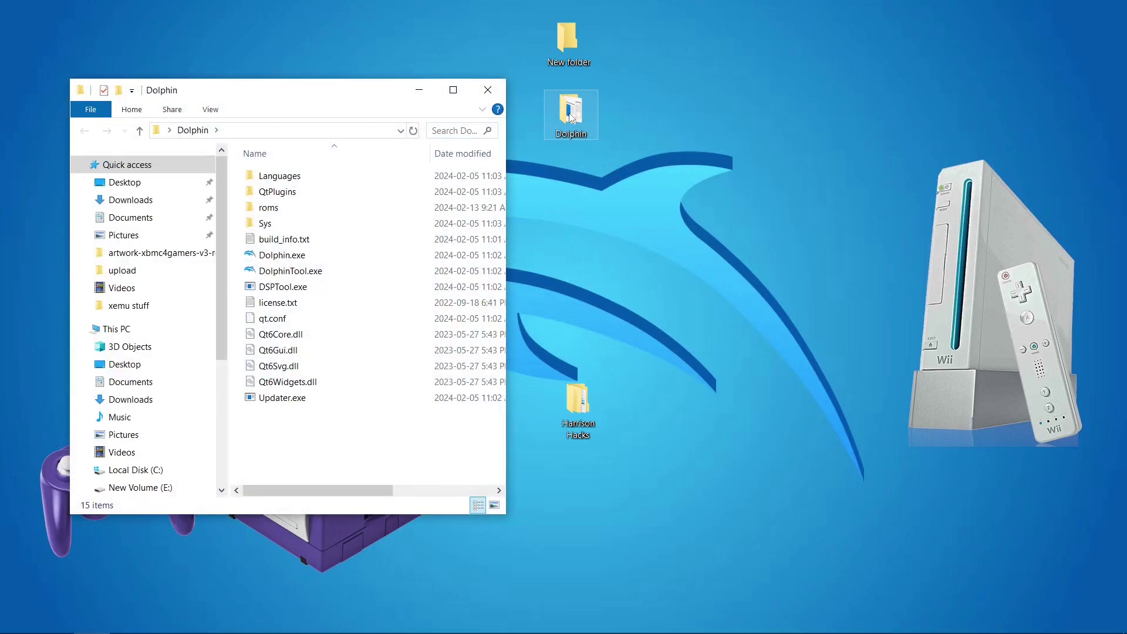
# Create an empty text file named portable.txt in the Dolphin folder
pyautogui.click(457, 94)
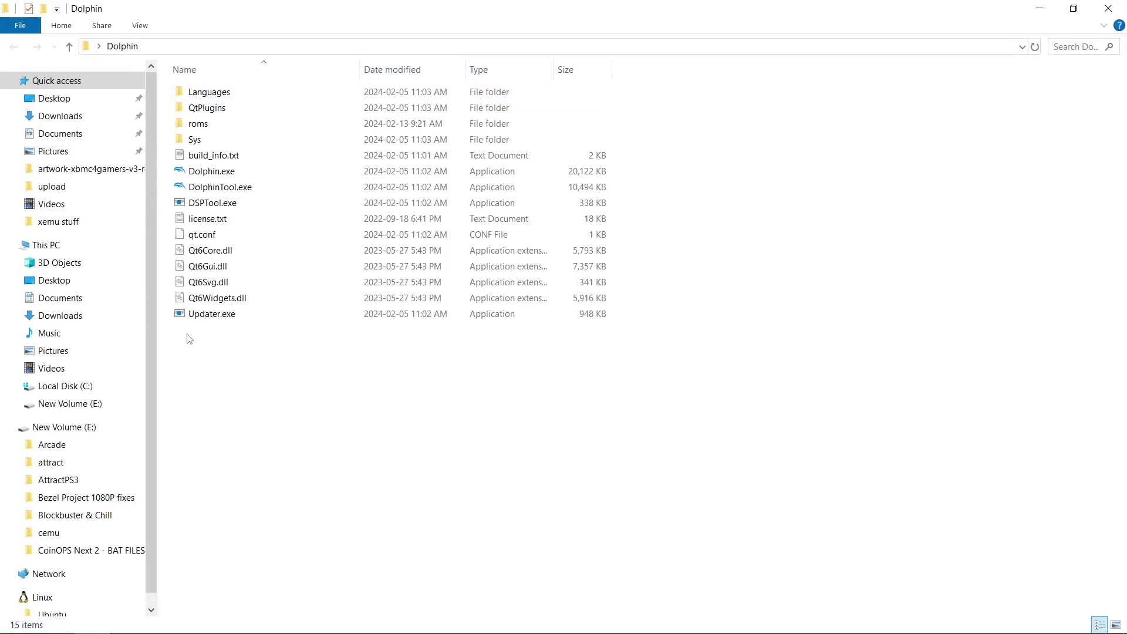
pyautogui.rightClick(252, 376)
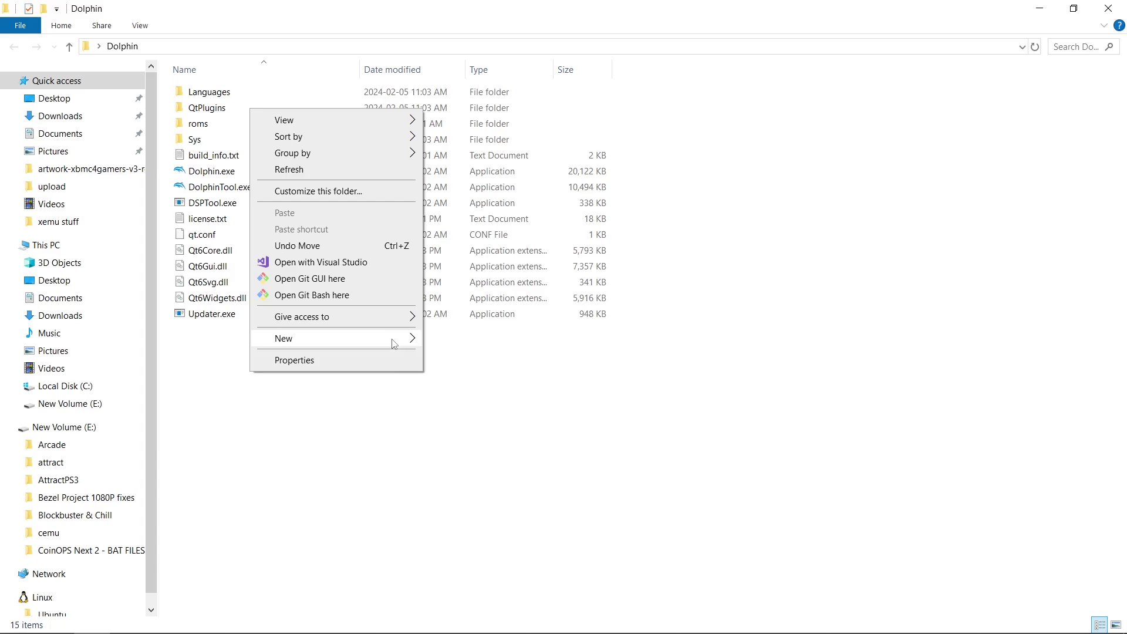
pyautogui.moveTo(419, 343)
pyautogui.click(469, 428)
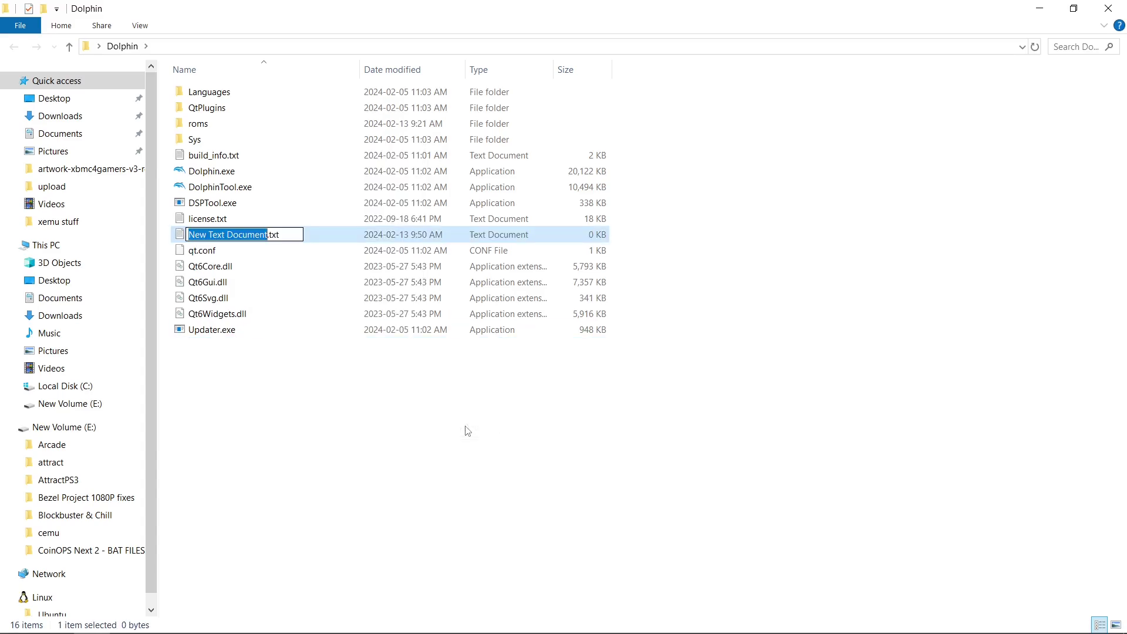
pyautogui.write('port')
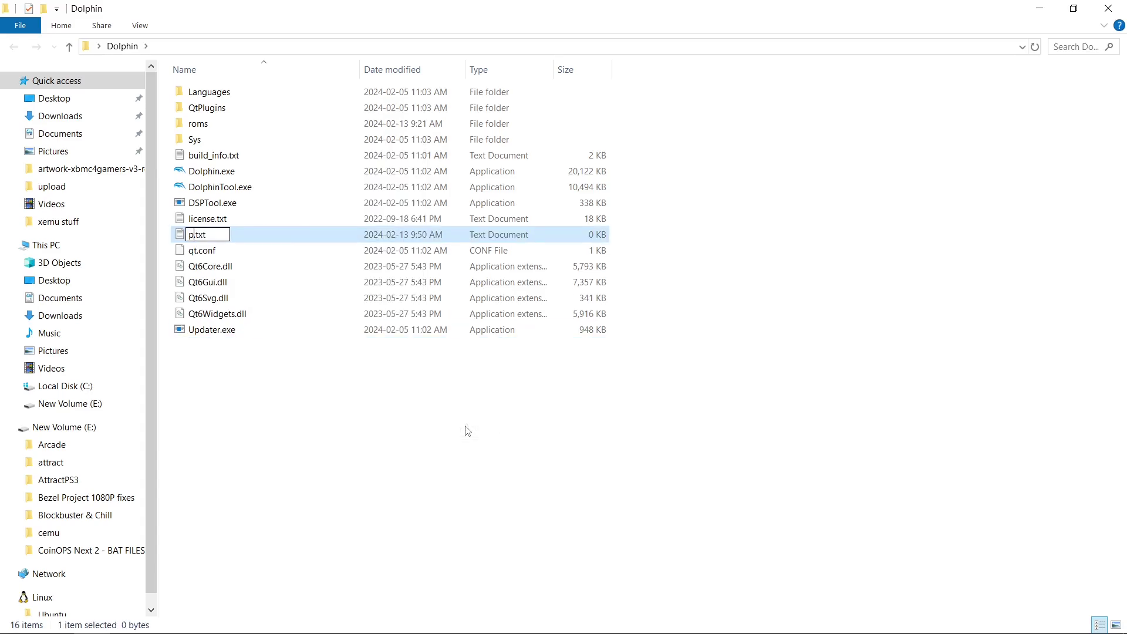
pyautogui.write('able')
pyautogui.press('Return')
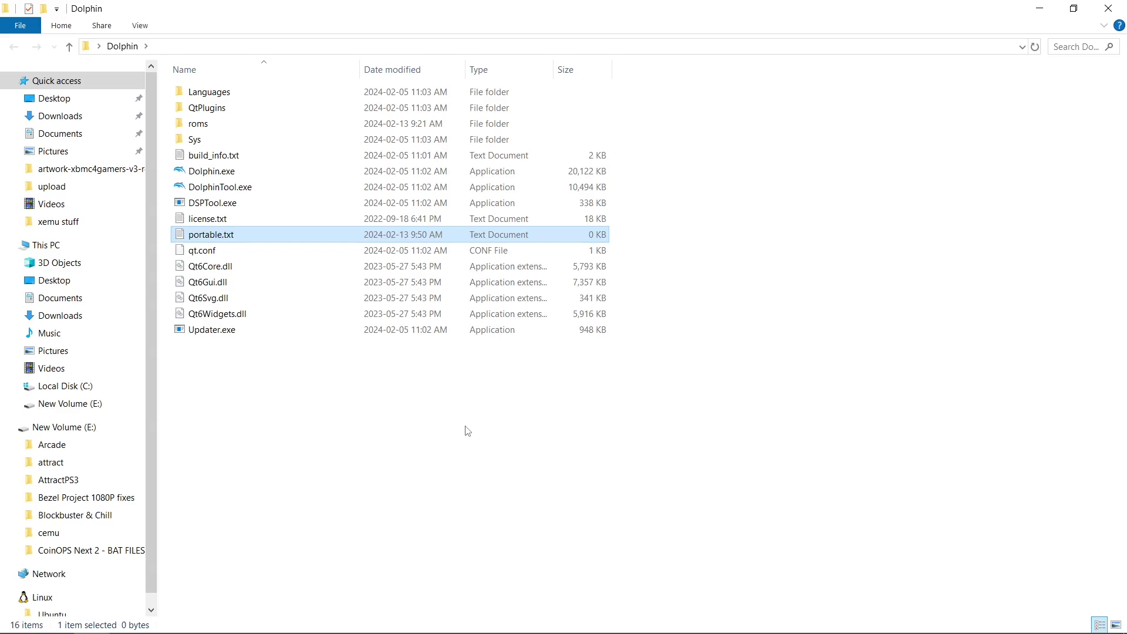
# Launch Dolphin.exe, decline usage statistics reporting, and move the emulator window towards the middle of the screen
pyautogui.click(225, 179)
pyautogui.doubleClick(224, 176)
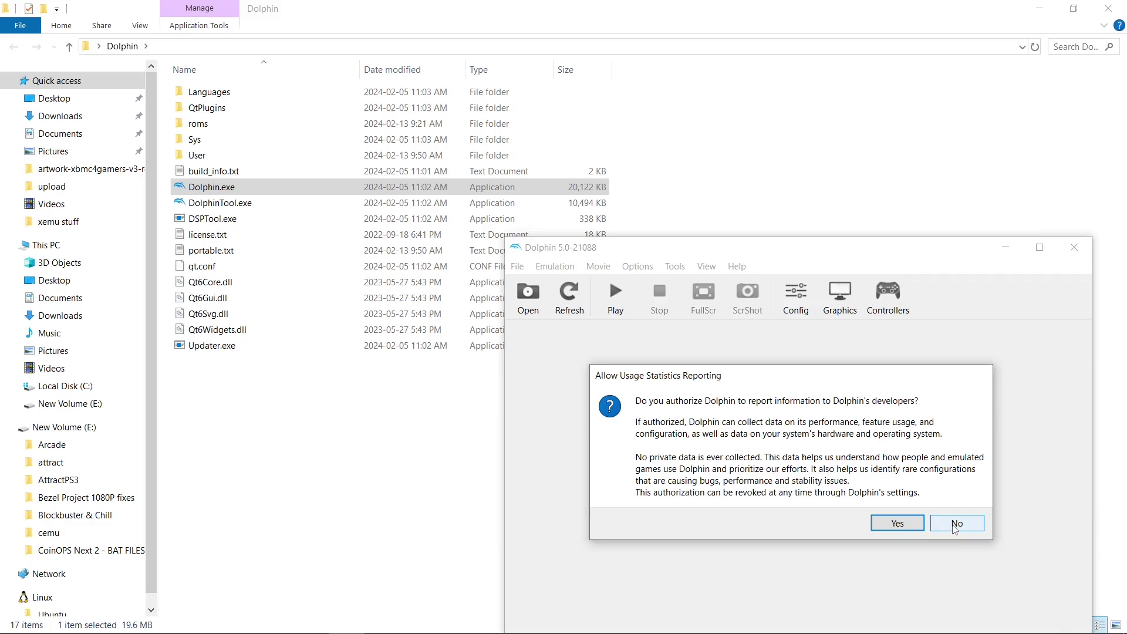
pyautogui.press('Return')
pyautogui.moveTo(808, 248); pyautogui.dragTo(614, 83)
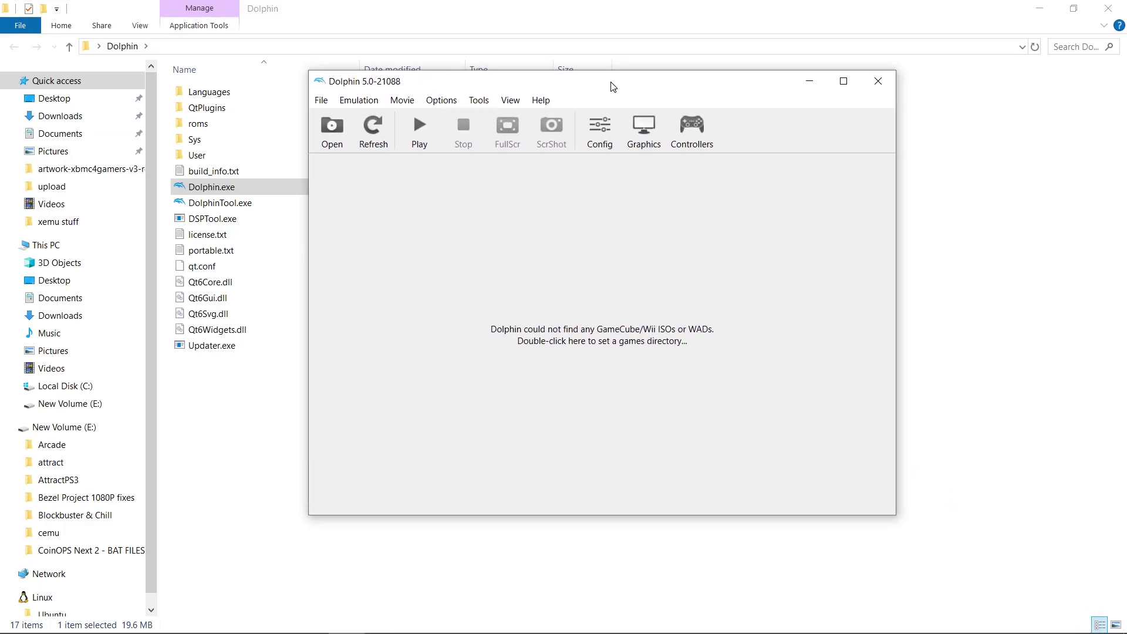
# Add the roms folder inside the Dolphin folder as a game folder and enable Search Subfolders in the path settings
pyautogui.click(603, 129)
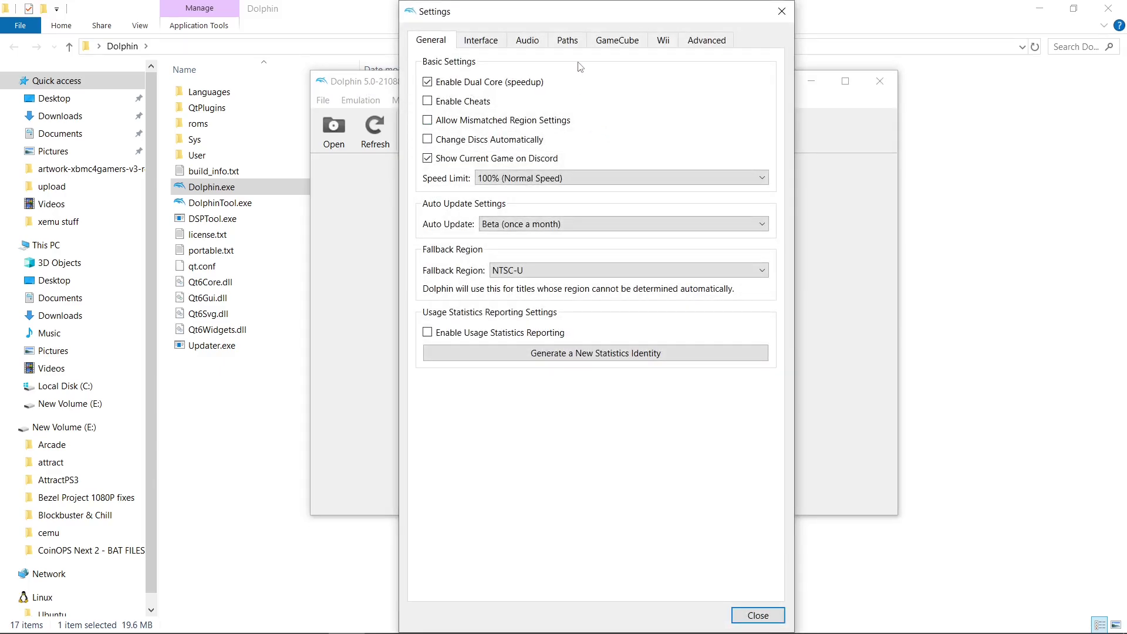
pyautogui.click(575, 40)
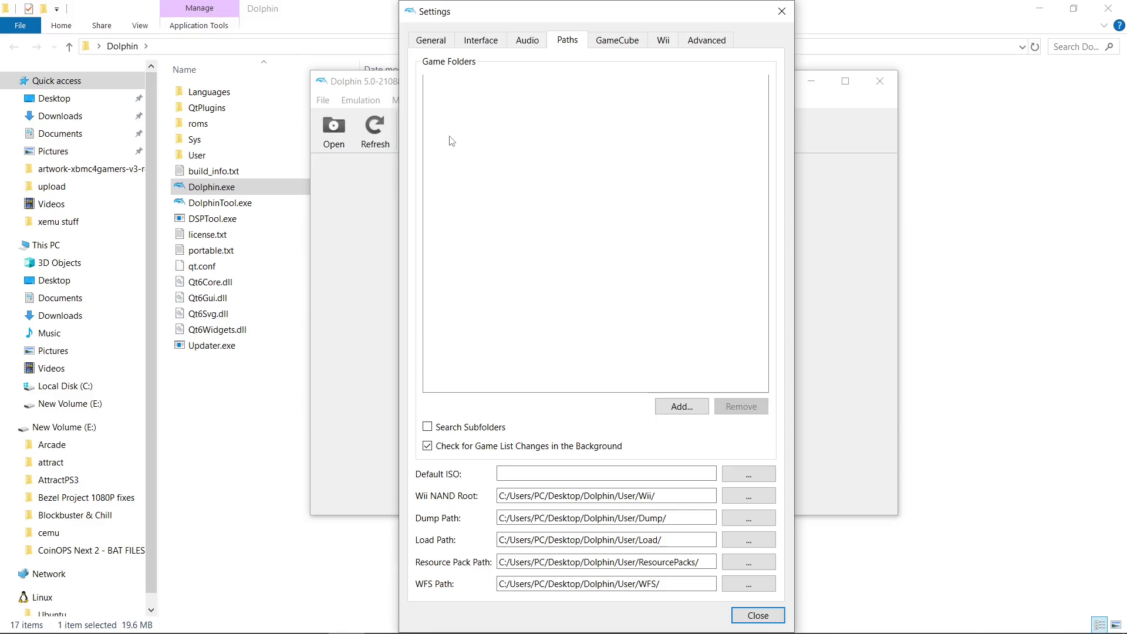
pyautogui.click(677, 405)
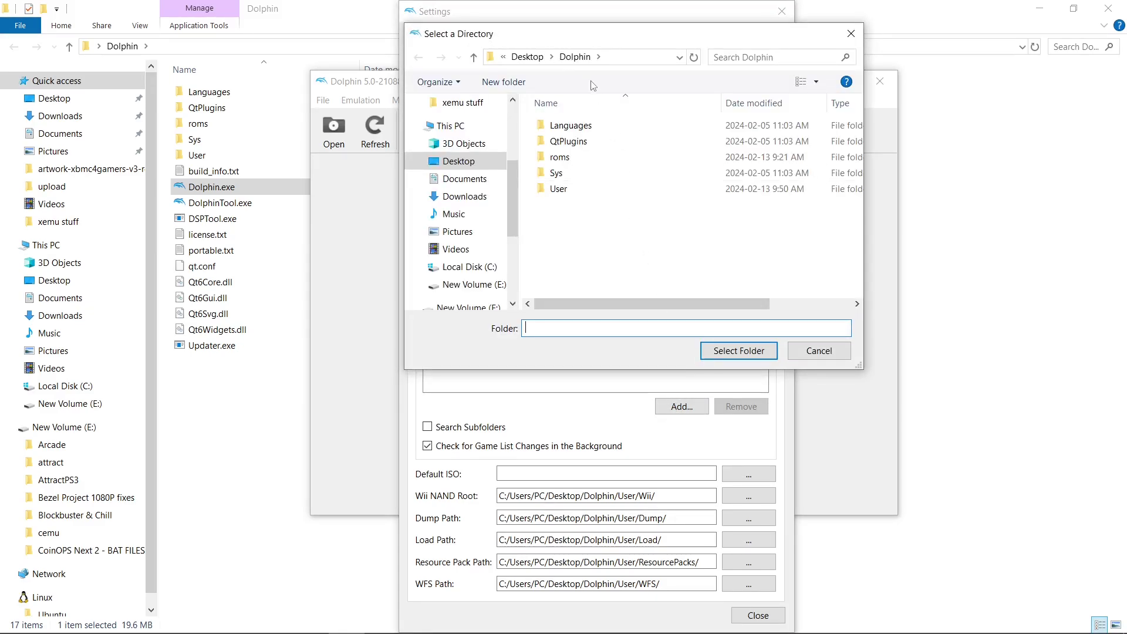
pyautogui.click(566, 159)
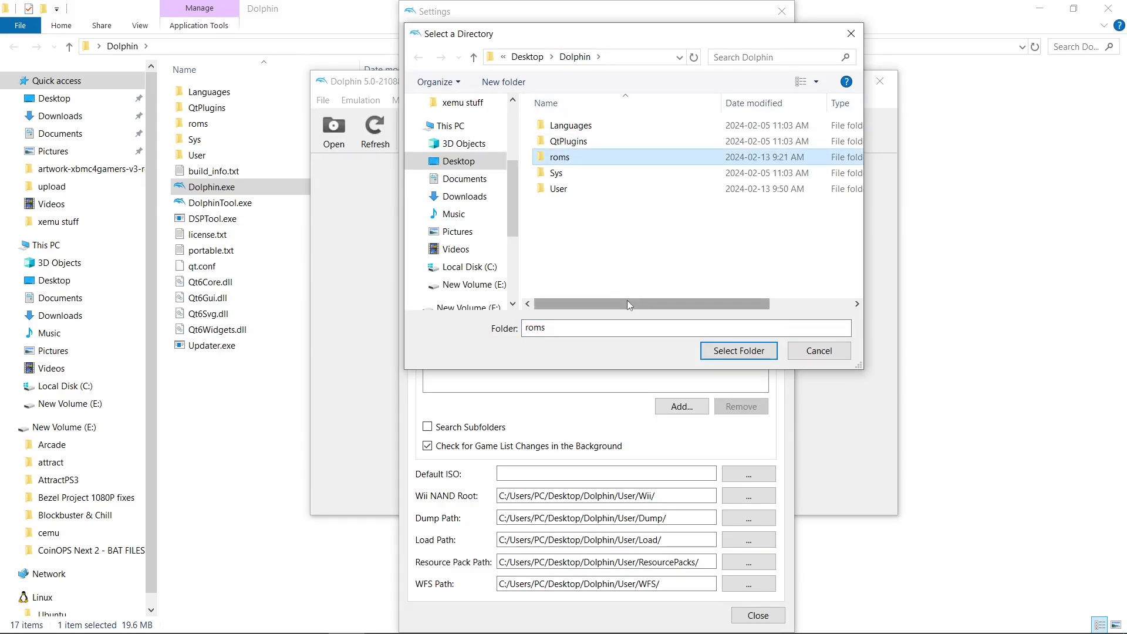
pyautogui.click(702, 352)
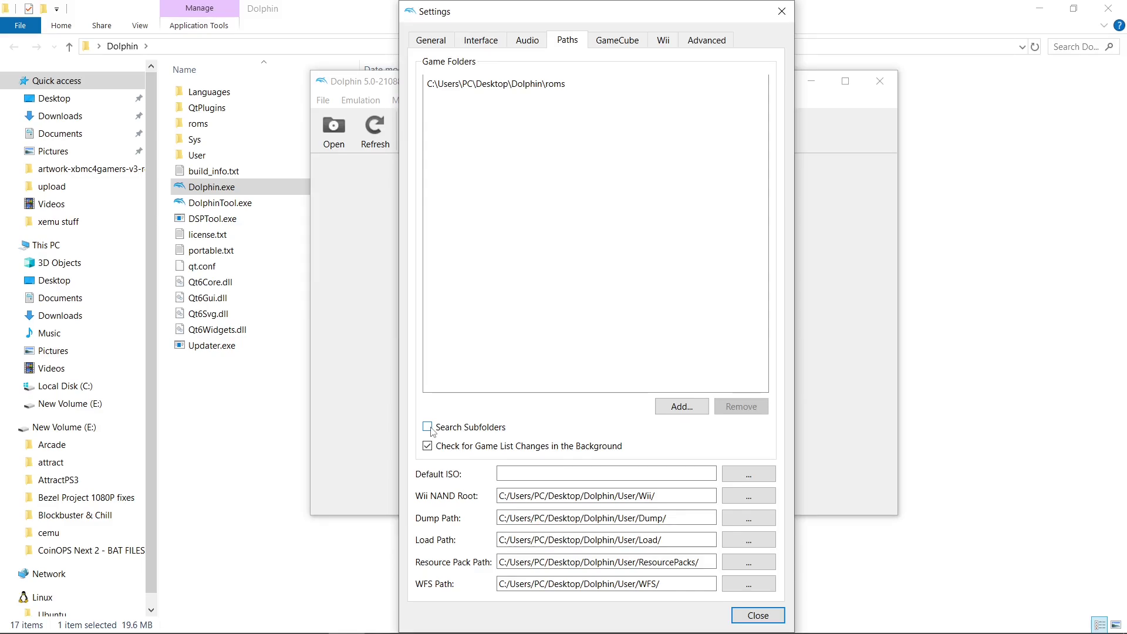
pyautogui.click(428, 427)
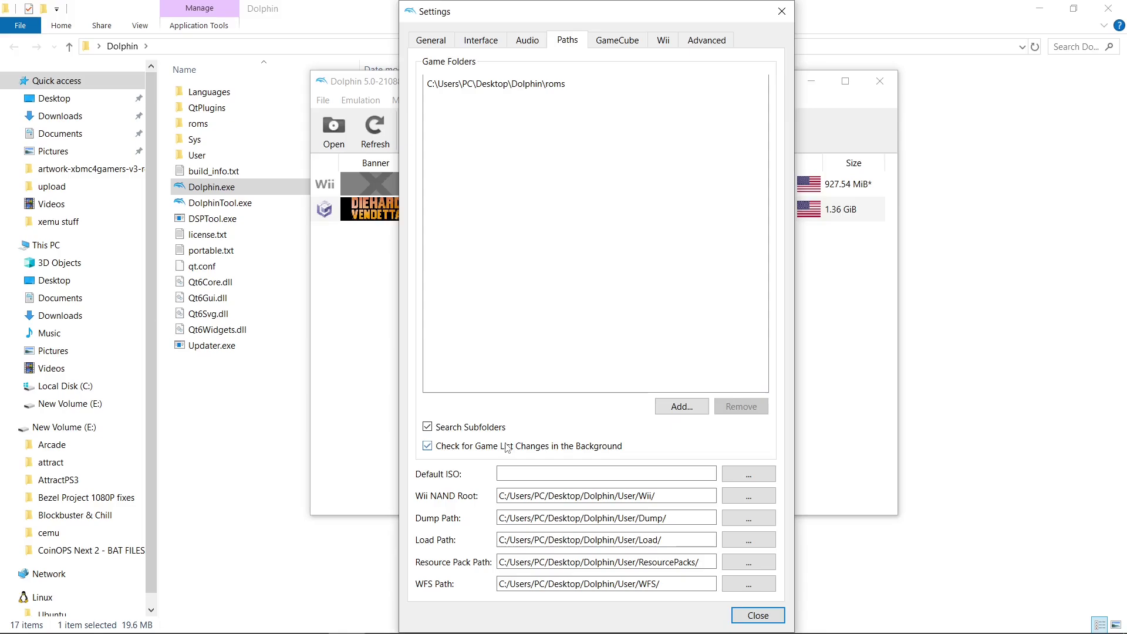
pyautogui.click(748, 616)
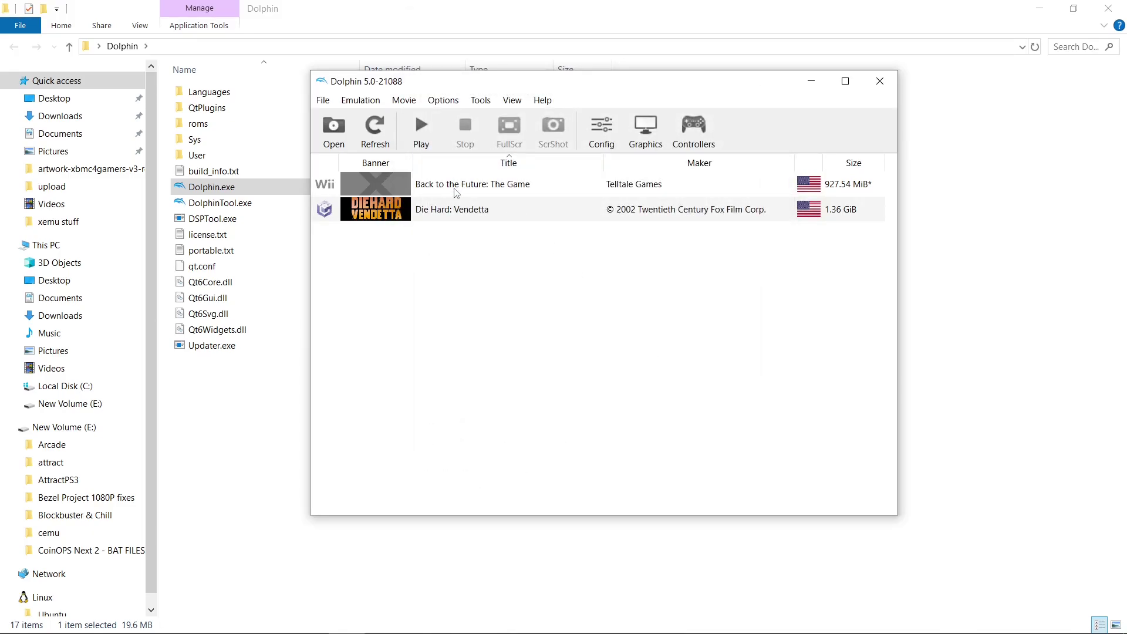
# Close the emulator and open Dolphin.ini from the User\Config folder for editing in Notepad
pyautogui.click(880, 85)
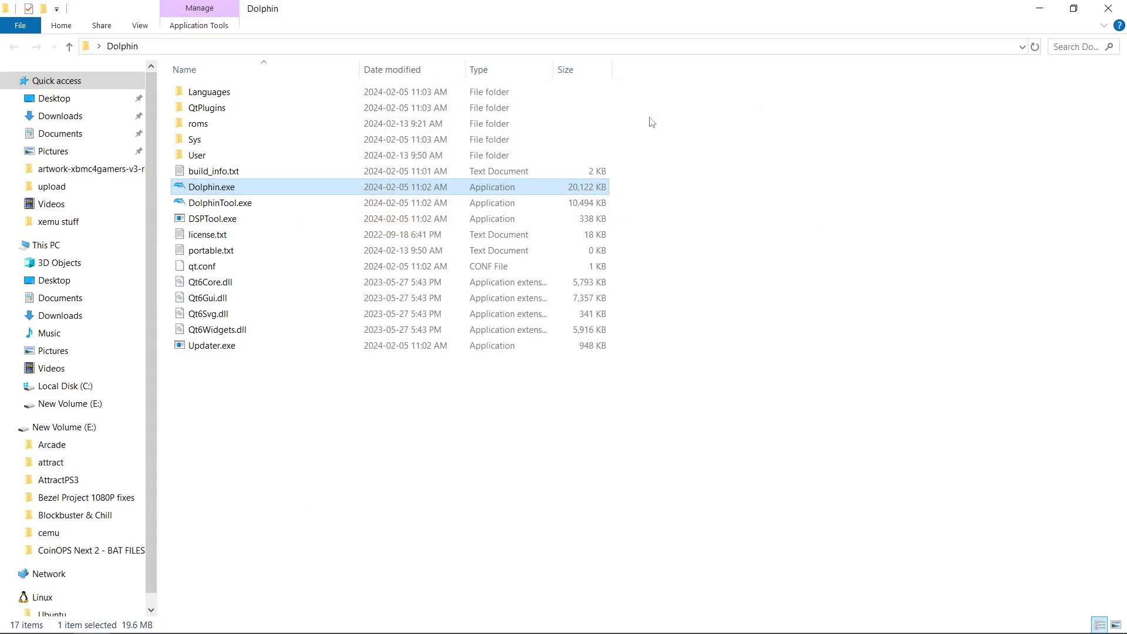
pyautogui.doubleClick(197, 155)
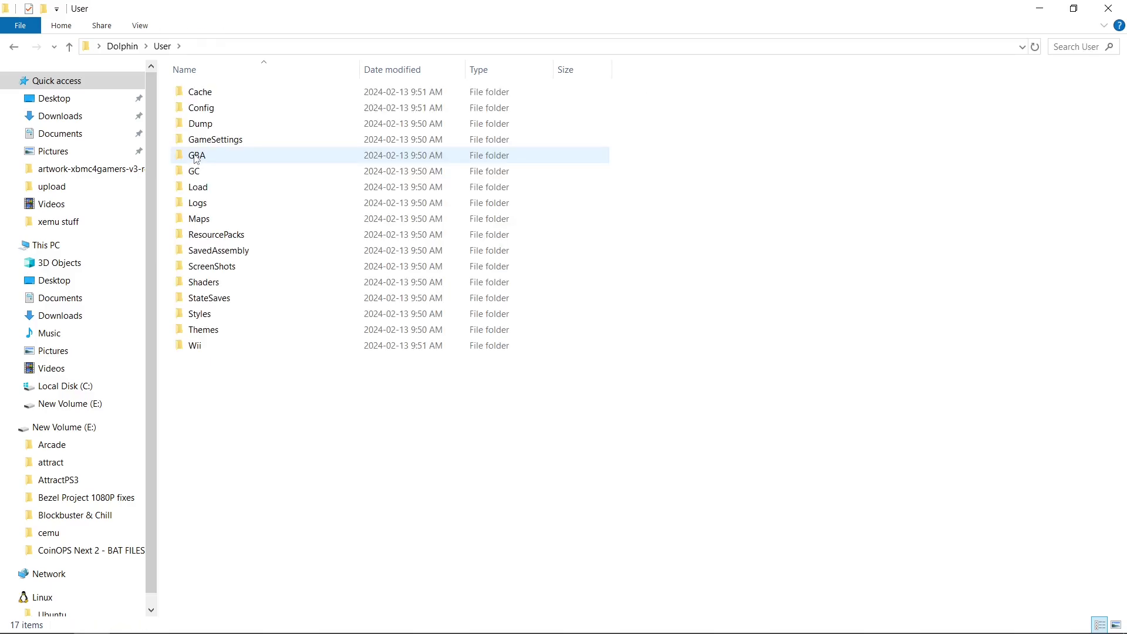
pyautogui.doubleClick(206, 108)
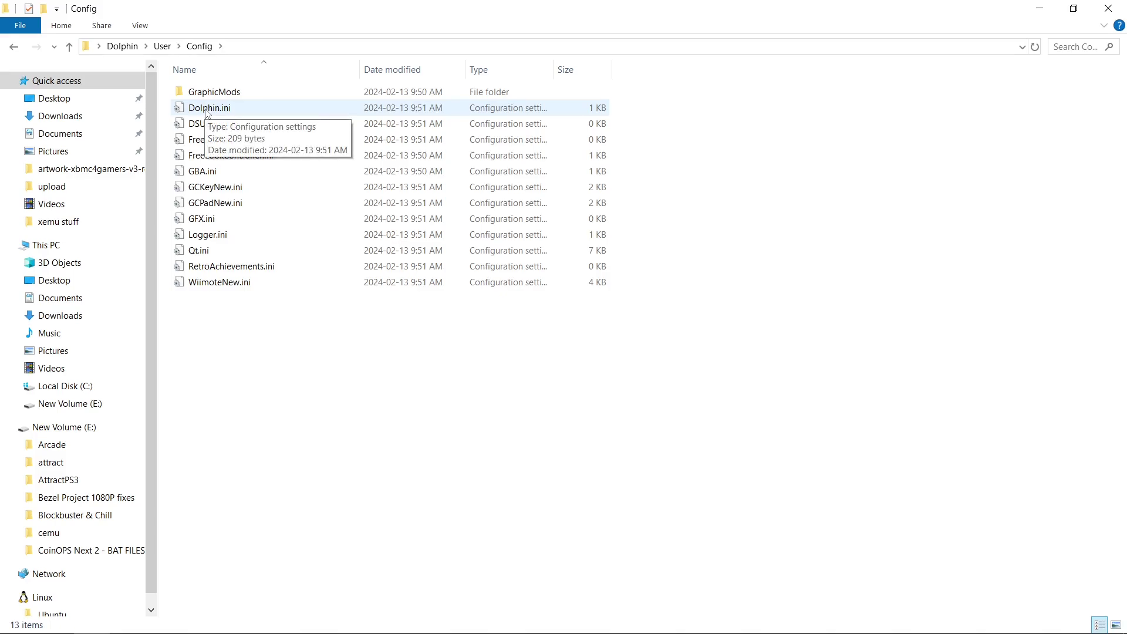
pyautogui.rightClick(207, 113)
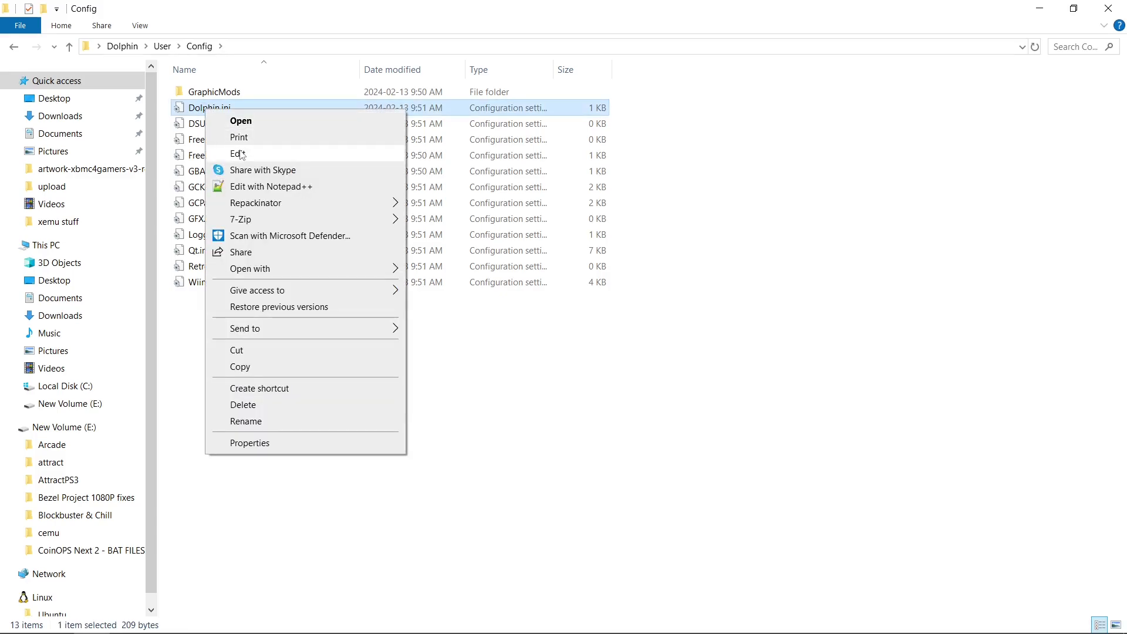
pyautogui.click(240, 155)
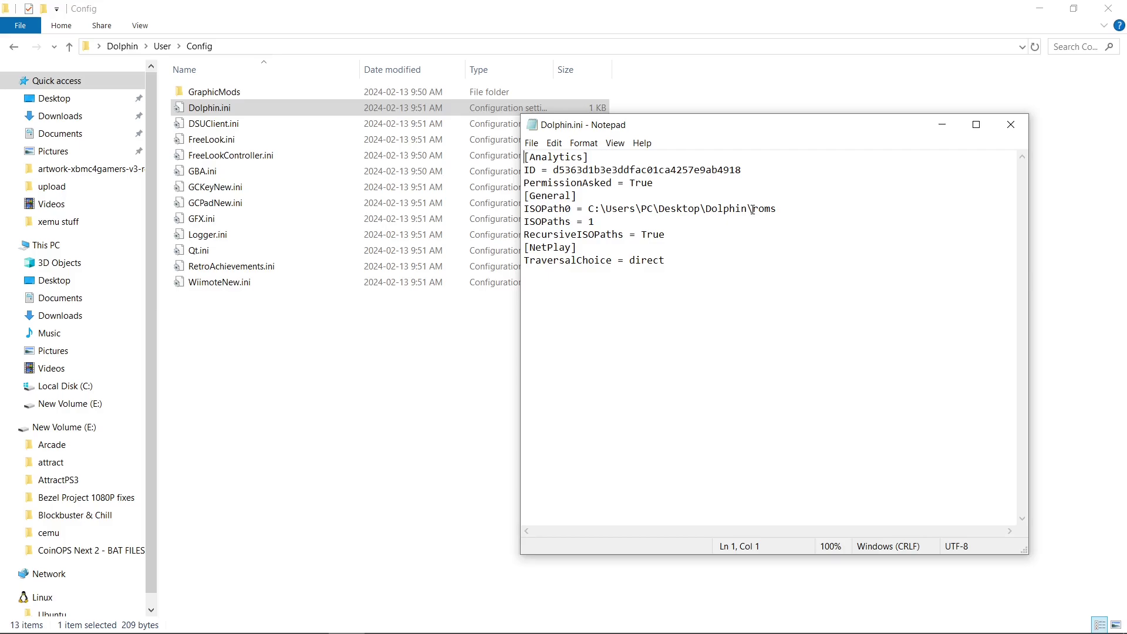
# Shorten the ISOPath0 value to the relative path roms and save Dolphin.ini
pyautogui.moveTo(753, 208); pyautogui.dragTo(591, 208)
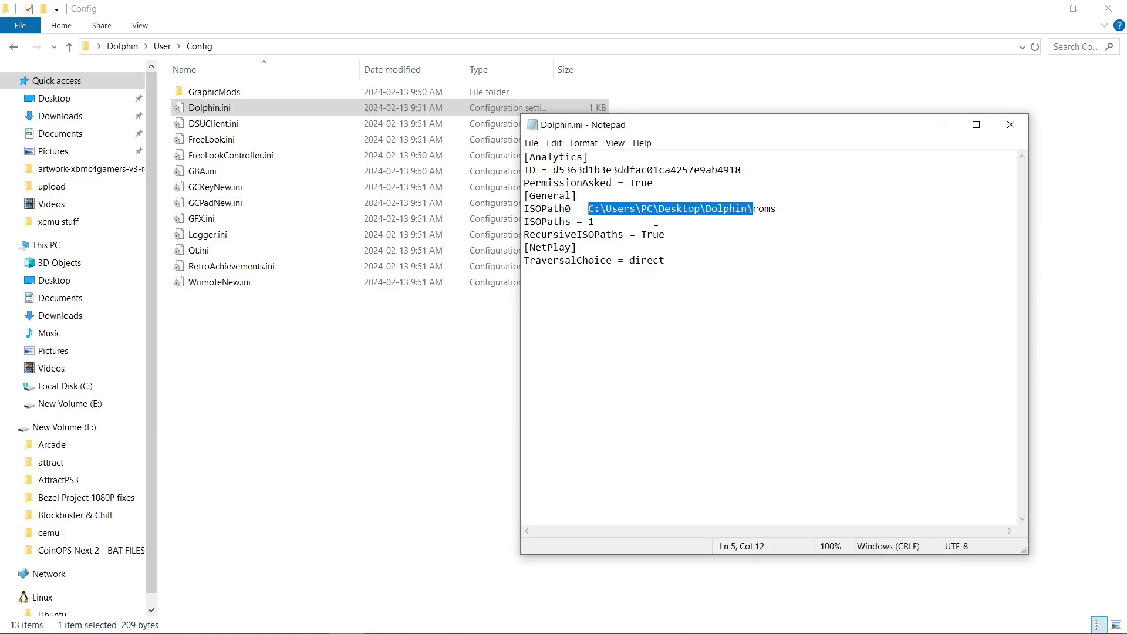
pyautogui.press('BackSpace')
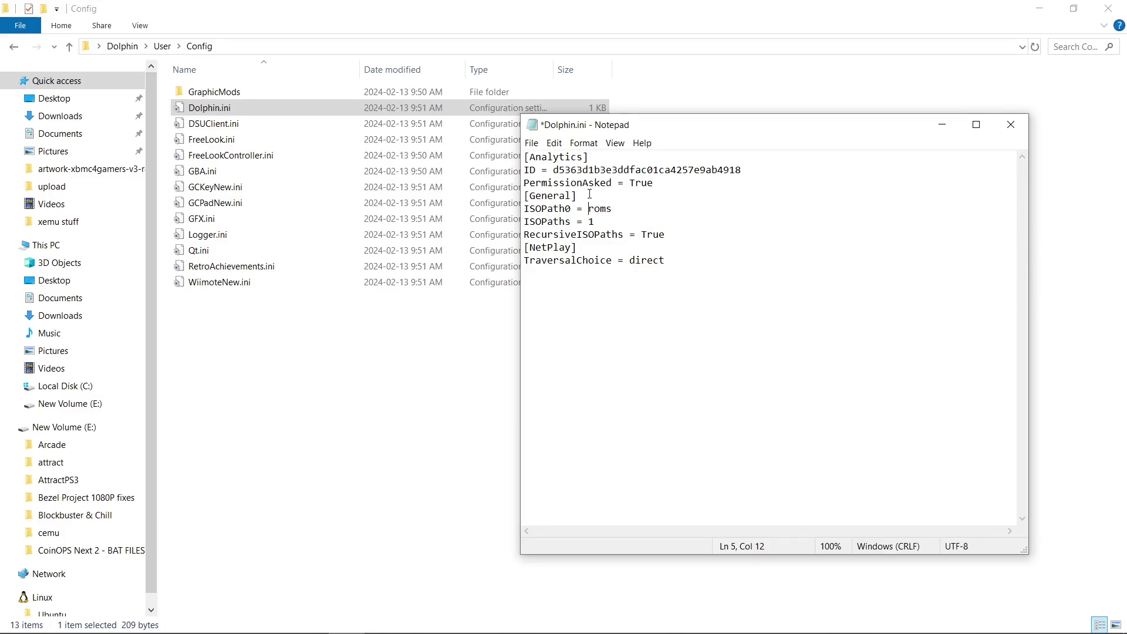
pyautogui.click(532, 143)
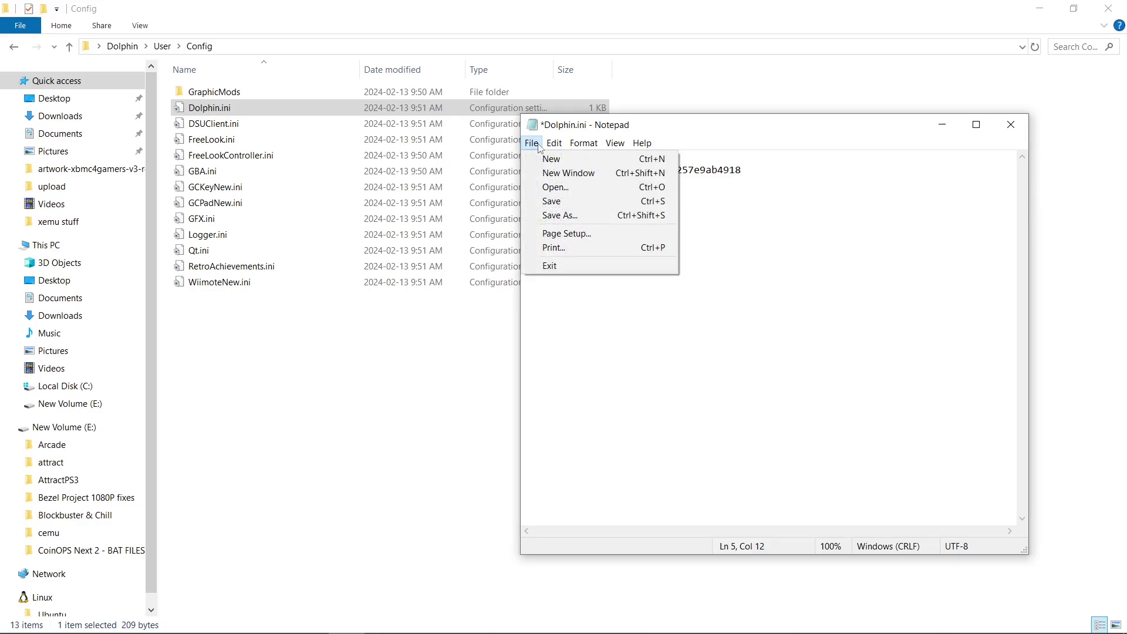
pyautogui.click(536, 201)
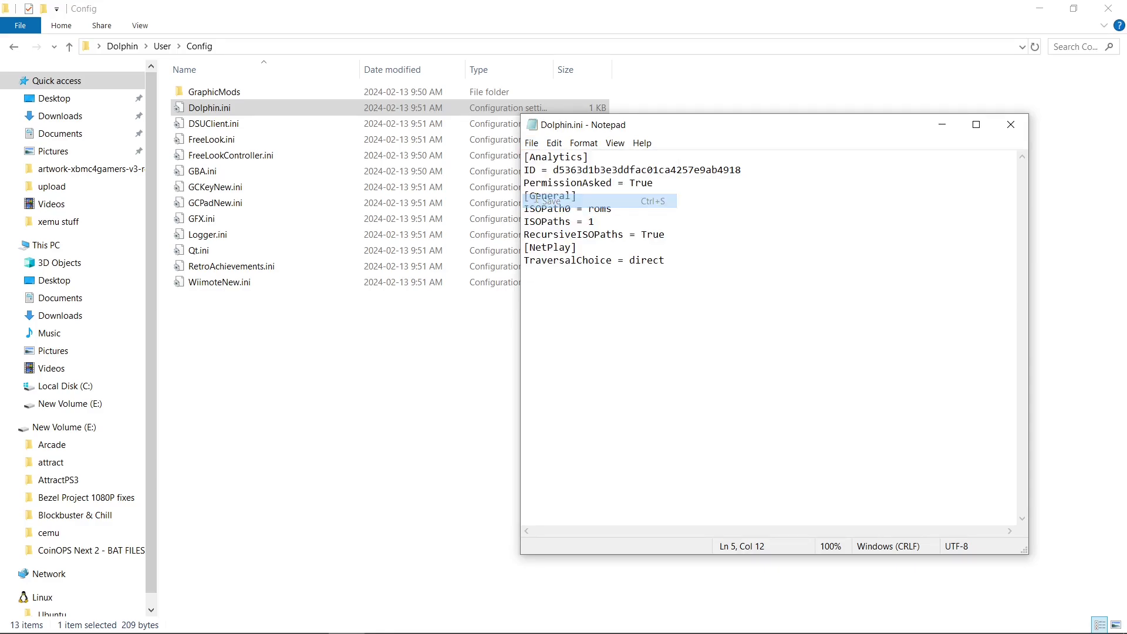
# Close Dolphin.ini, return to the main Dolphin folder, and launch Dolphin.exe
pyautogui.click(1006, 125)
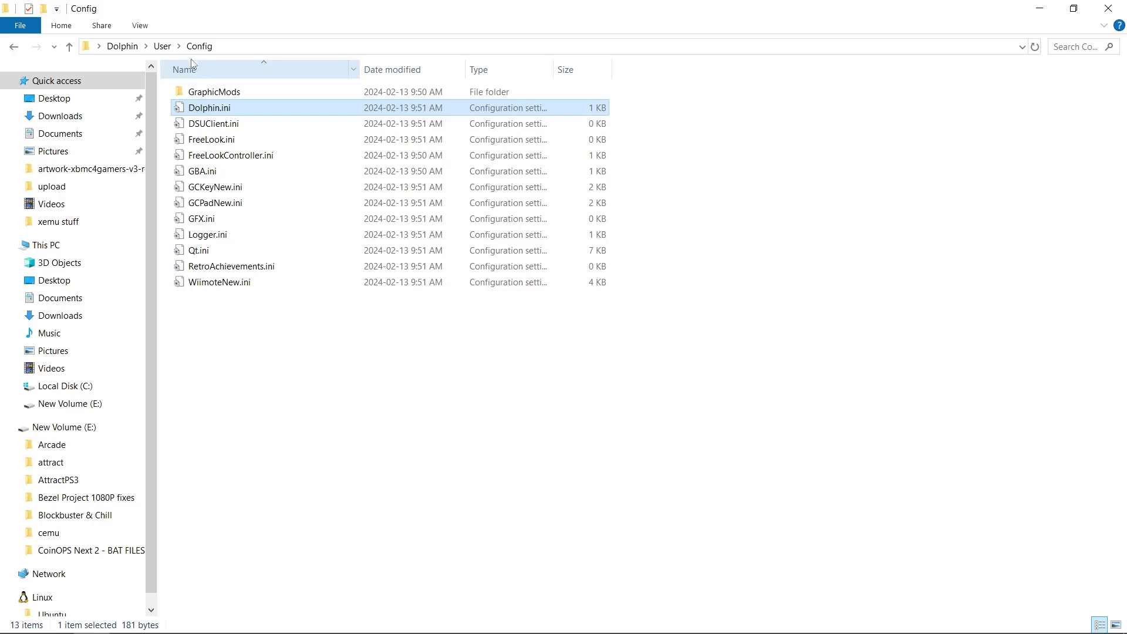
pyautogui.click(123, 46)
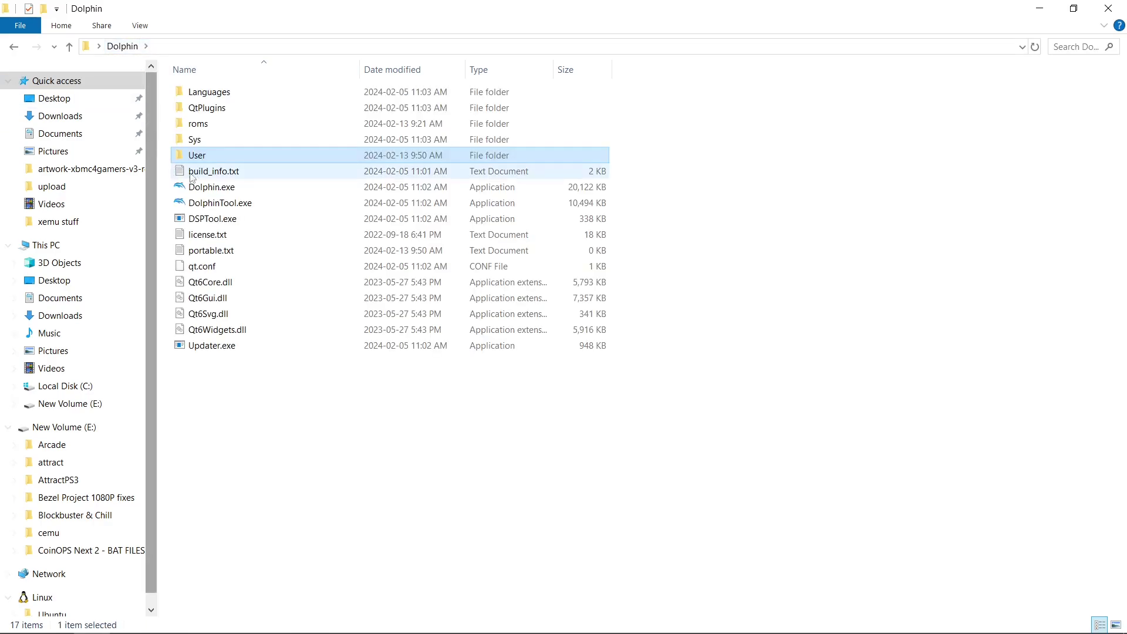
pyautogui.doubleClick(207, 188)
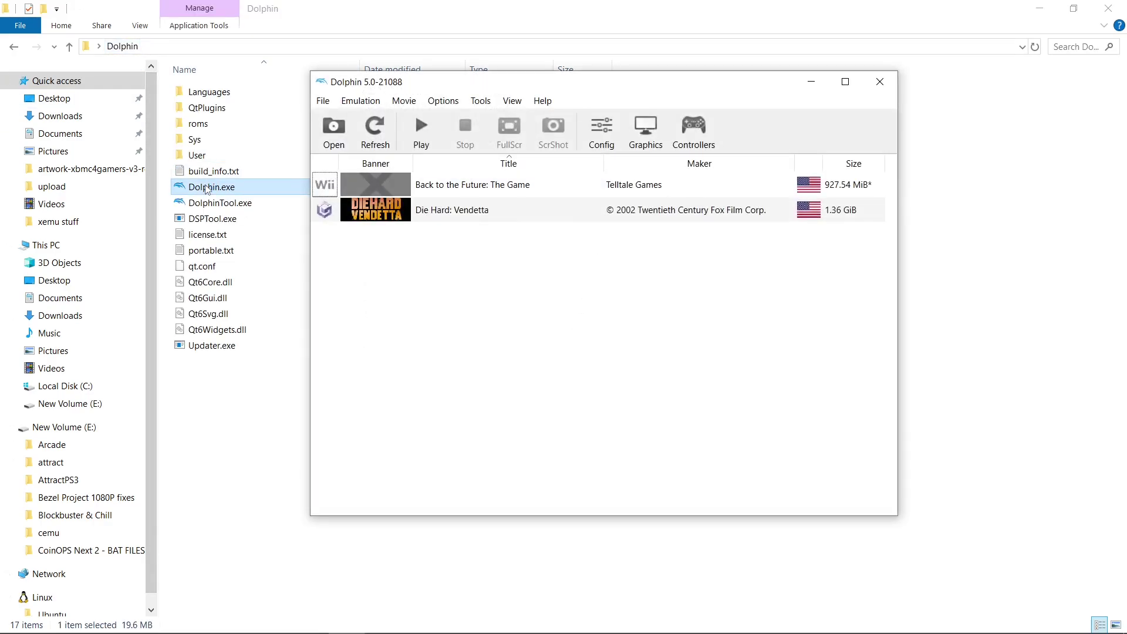
# Test-run Back to the Future: The Game from the game list, and stop the emulation
pyautogui.click(450, 186)
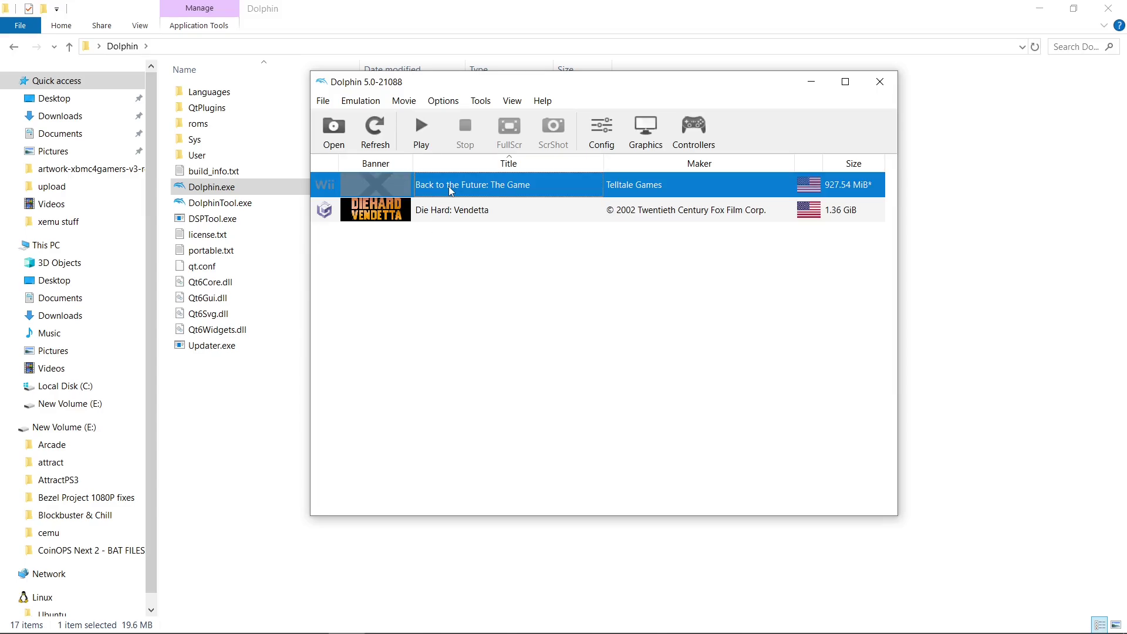
pyautogui.click(423, 141)
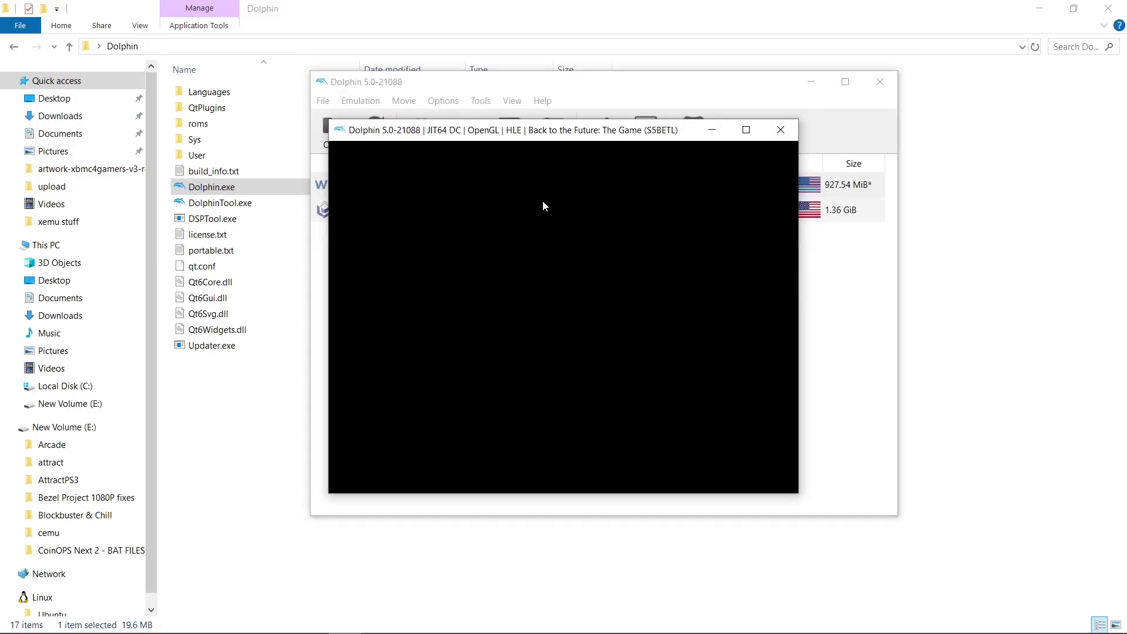
pyautogui.click(781, 129)
pyautogui.click(573, 328)
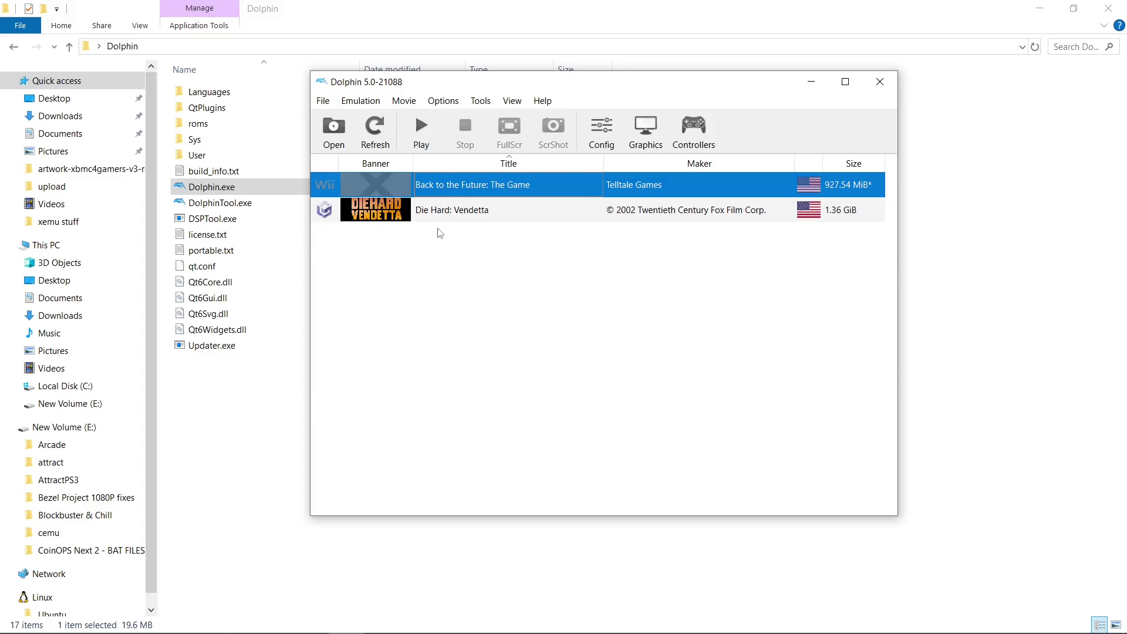
# Test-run Die Hard: Vendetta, stop the emulation, and close the emulator and the Dolphin folder window
pyautogui.click(448, 211)
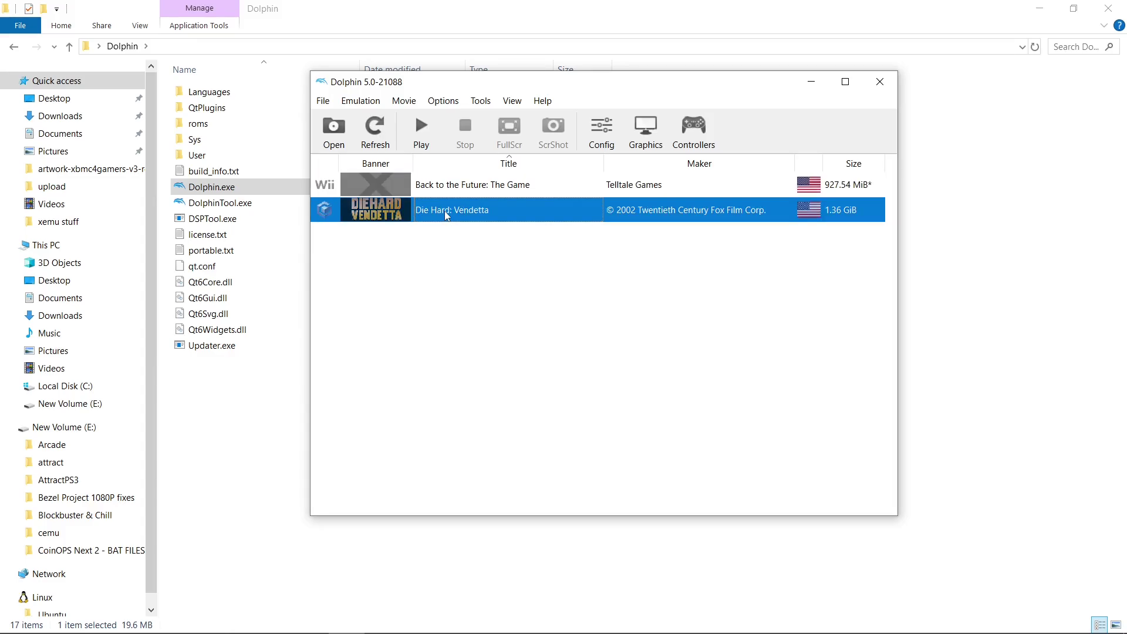
pyautogui.click(433, 147)
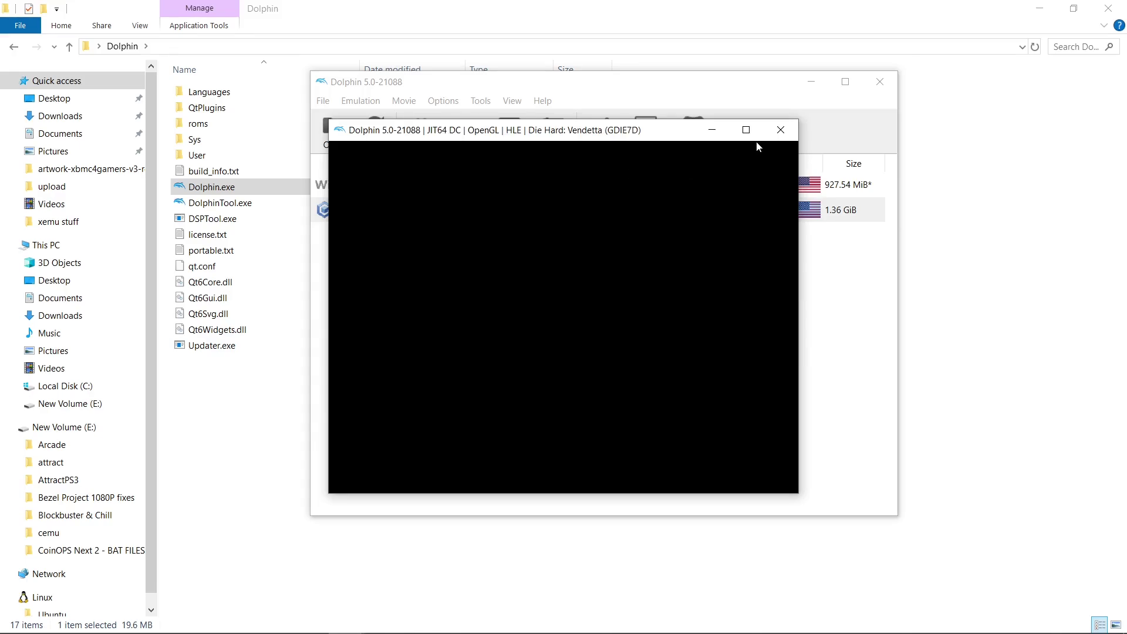
pyautogui.click(779, 130)
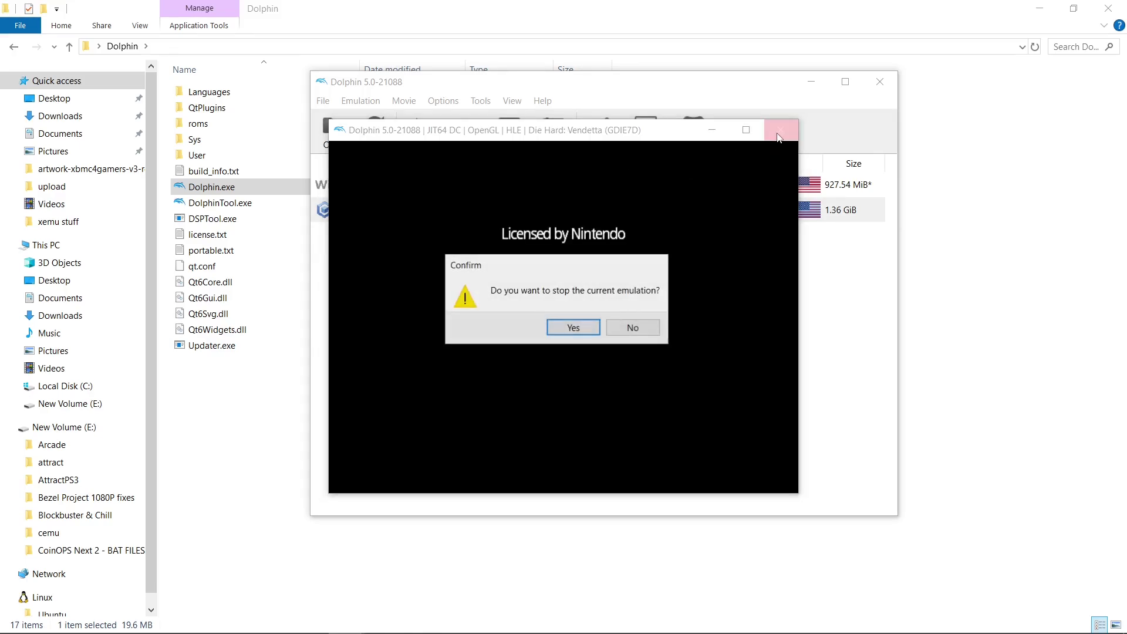
pyautogui.click(575, 326)
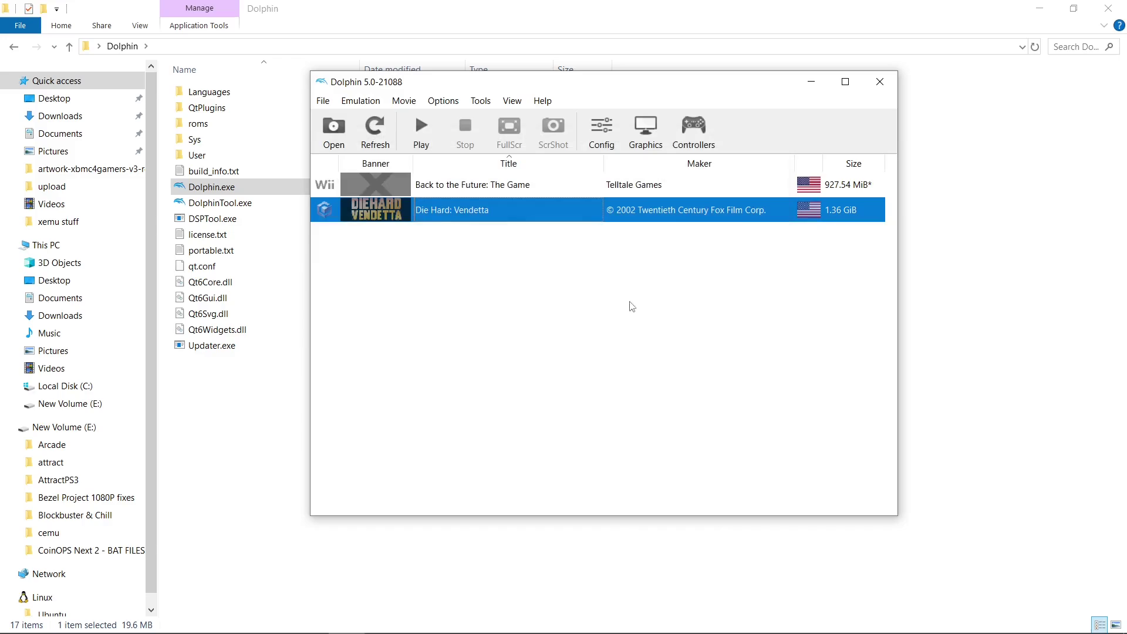
pyautogui.click(882, 85)
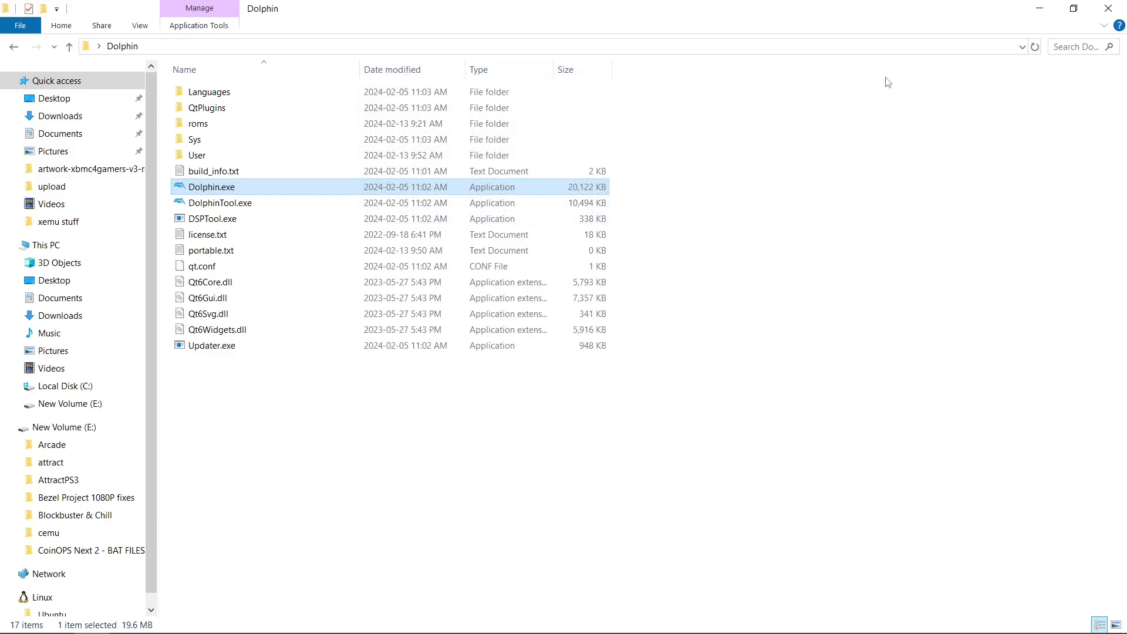
pyautogui.click(1116, 10)
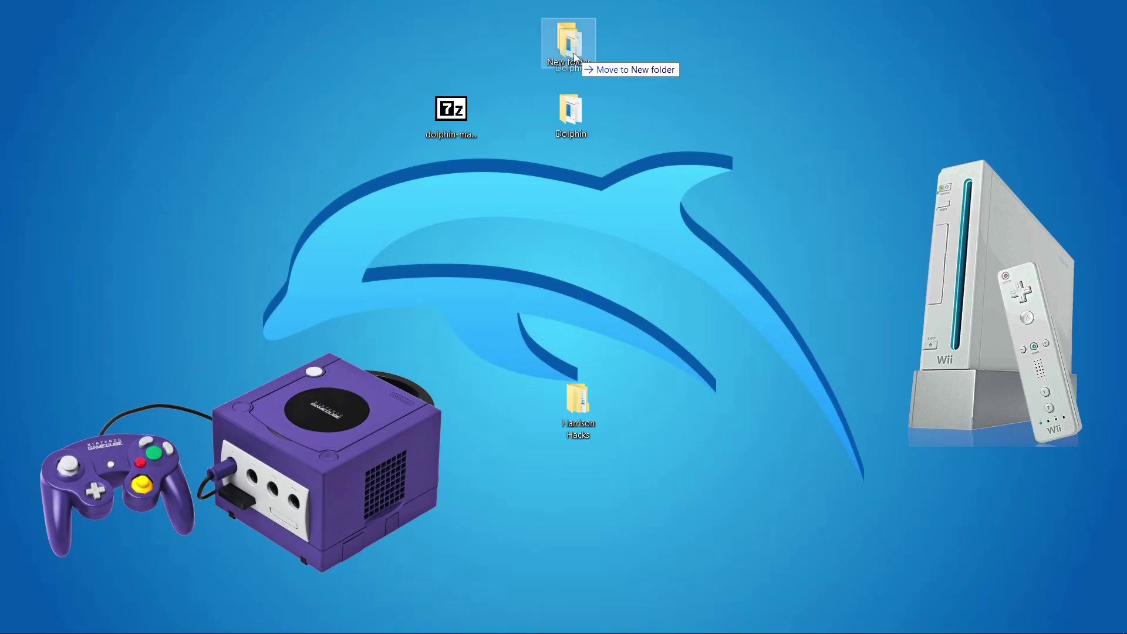
# Move the Dolphin folder into New folder on the desktop and launch Dolphin.exe from the new location
pyautogui.doubleClick(573, 54)
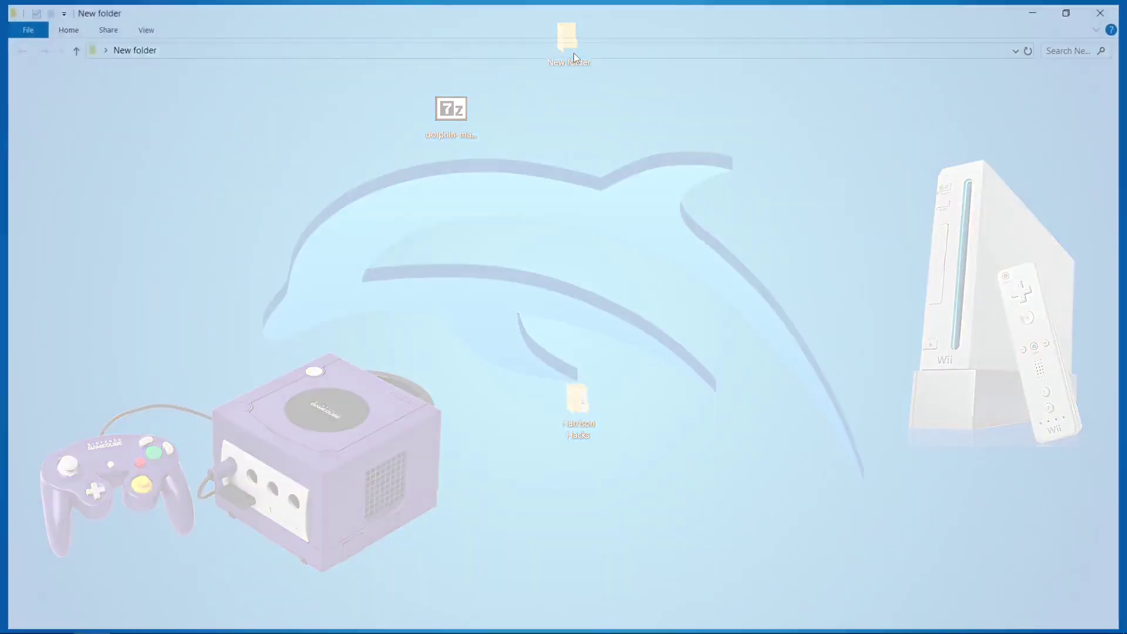
pyautogui.doubleClick(283, 99)
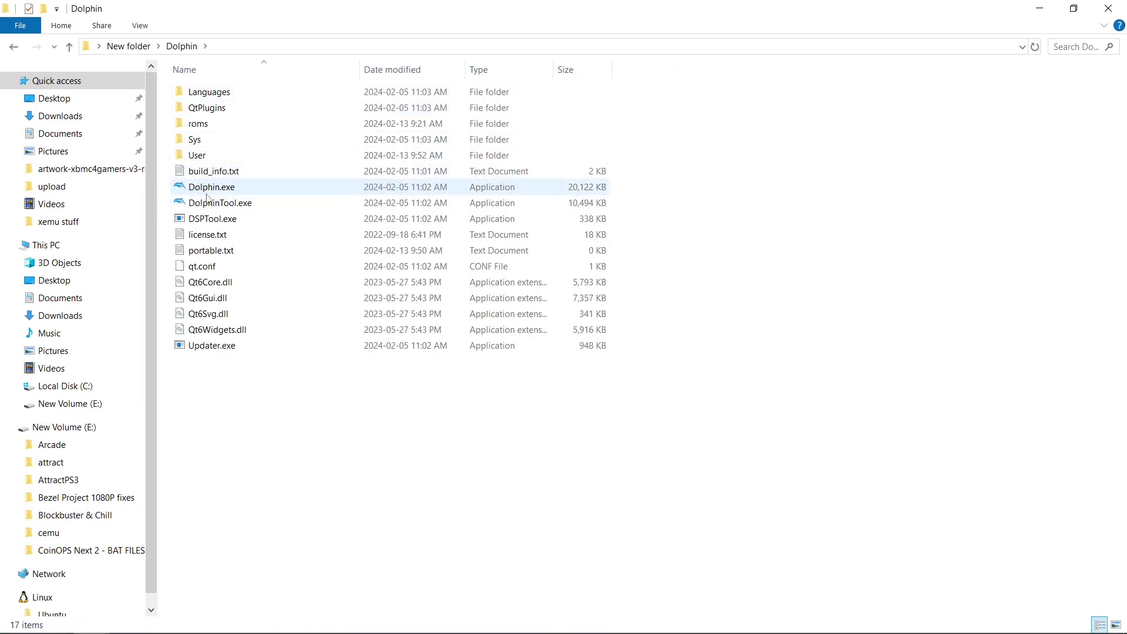
pyautogui.doubleClick(207, 196)
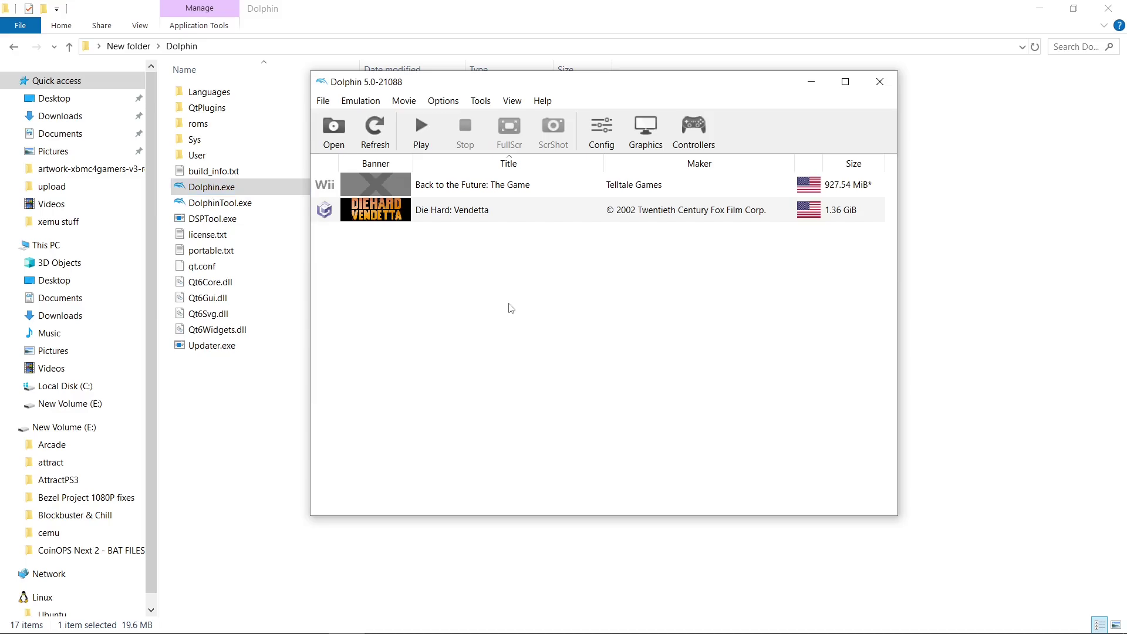
# Start Back to the Future: The Game from the relocated Dolphin copy to check the relative path, and stop the emulation
pyautogui.click(473, 193)
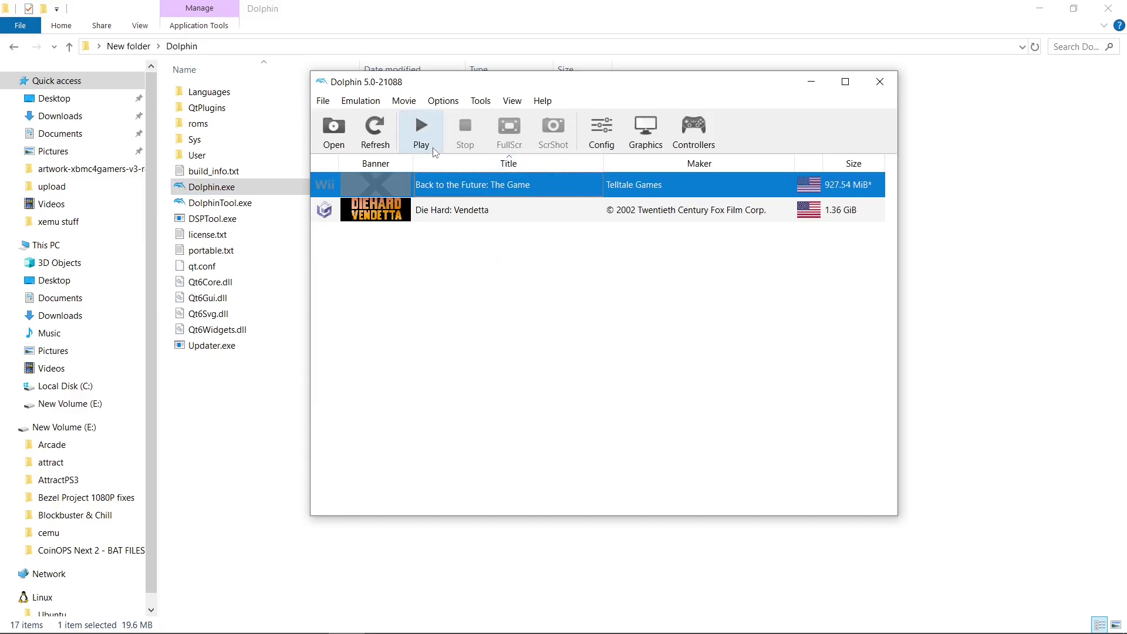
pyautogui.click(435, 152)
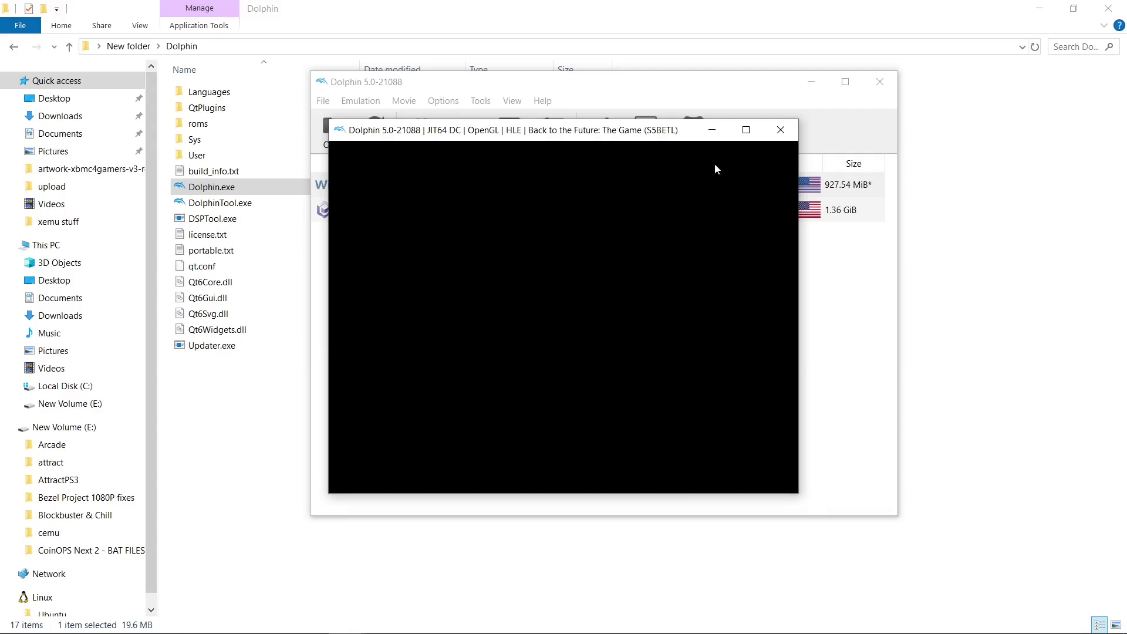
pyautogui.click(779, 134)
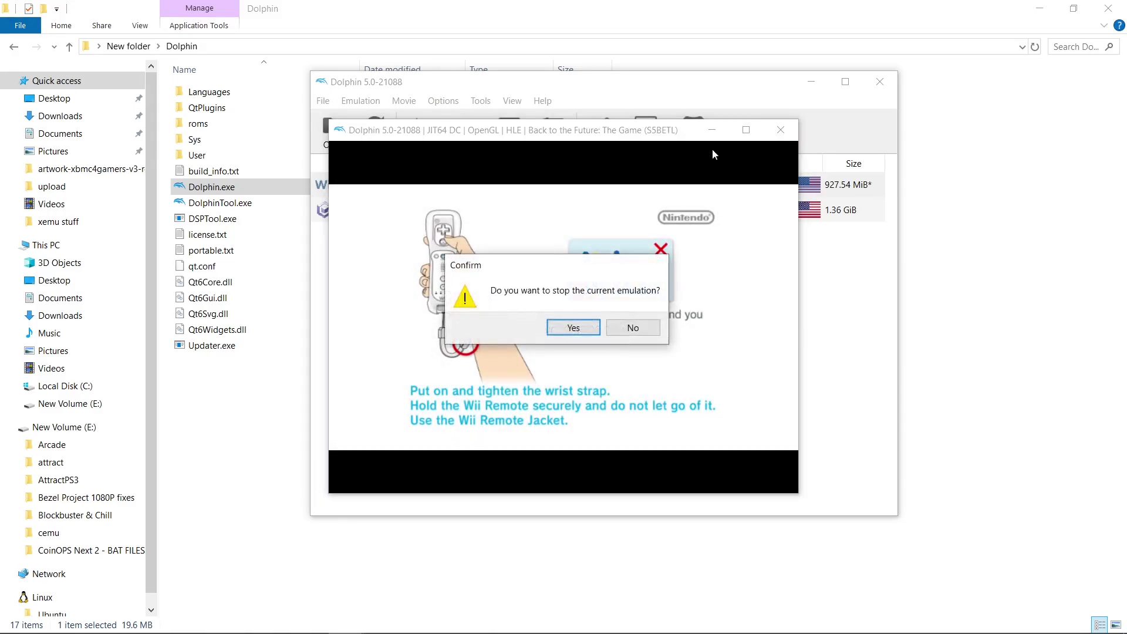
pyautogui.click(573, 328)
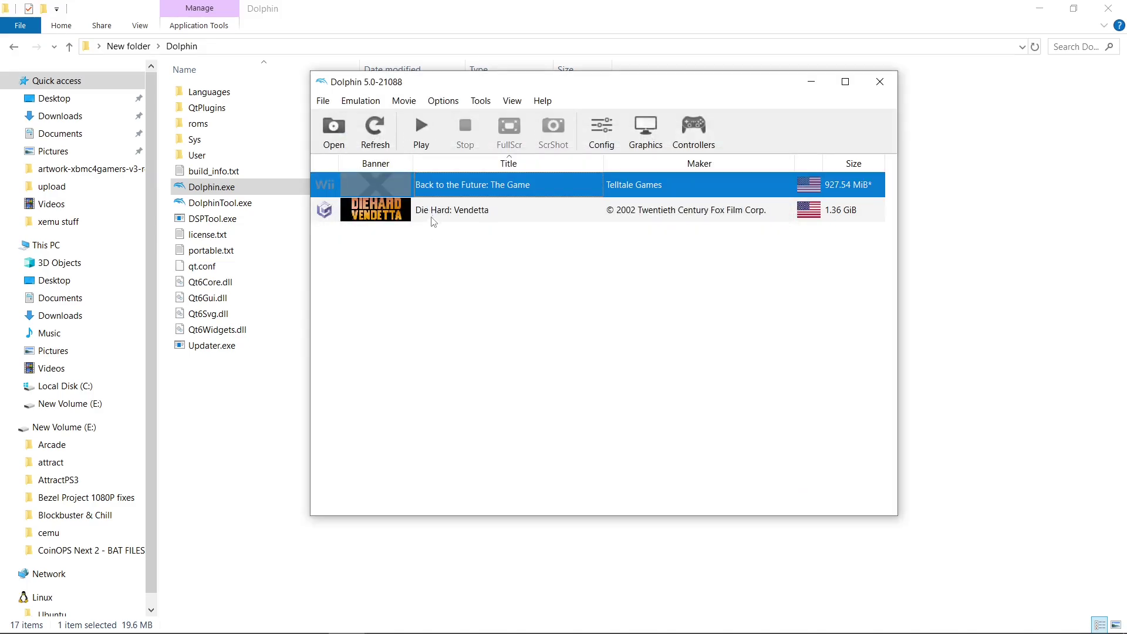
# Start Die Hard: Vendetta from the relocated Dolphin copy, stop the emulation, and close the emulator
pyautogui.click(435, 221)
pyautogui.click(422, 130)
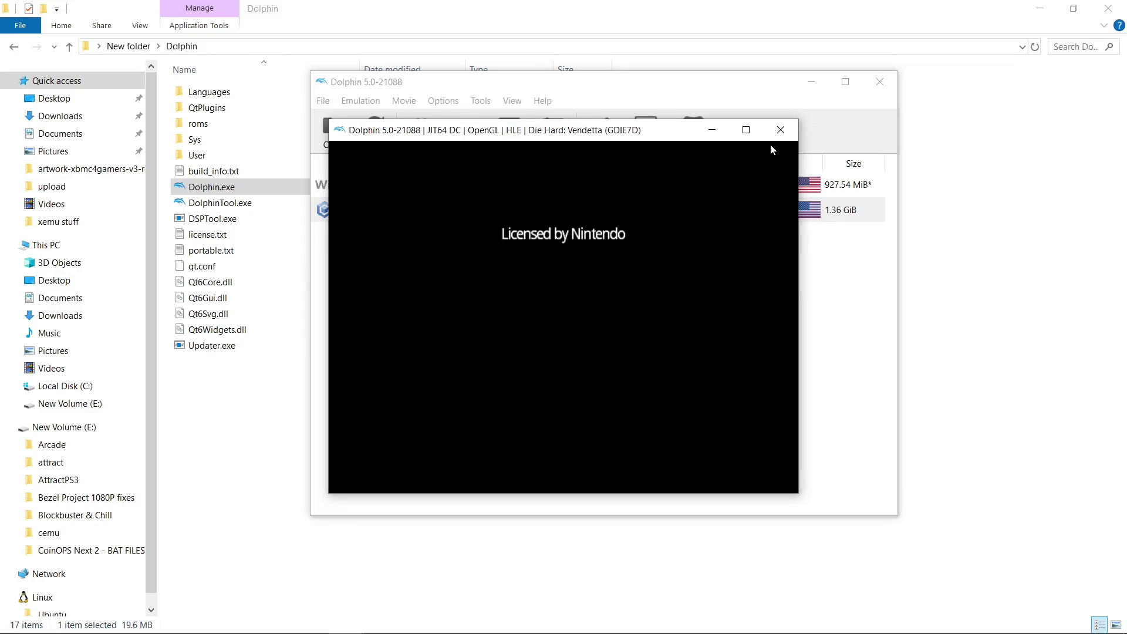
pyautogui.click(781, 130)
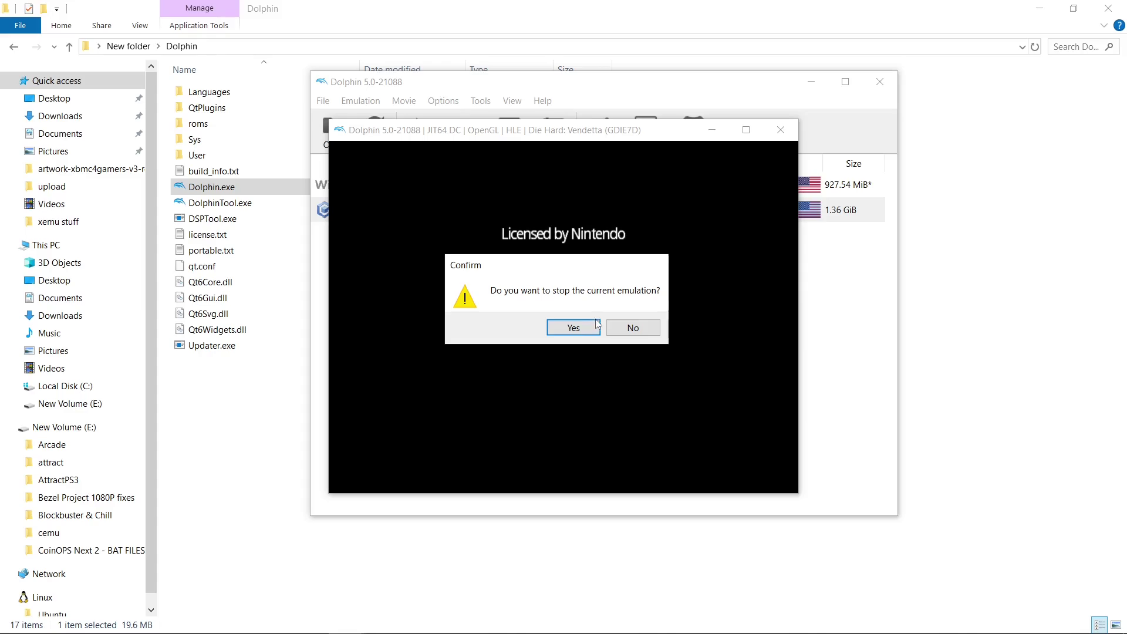
pyautogui.click(597, 324)
pyautogui.click(878, 85)
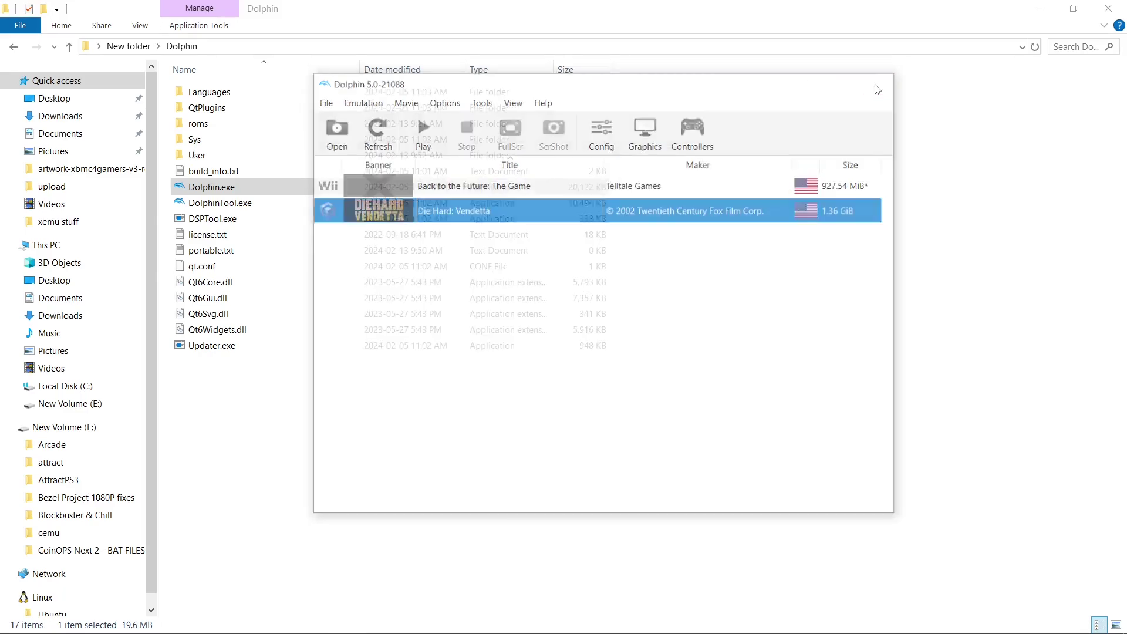